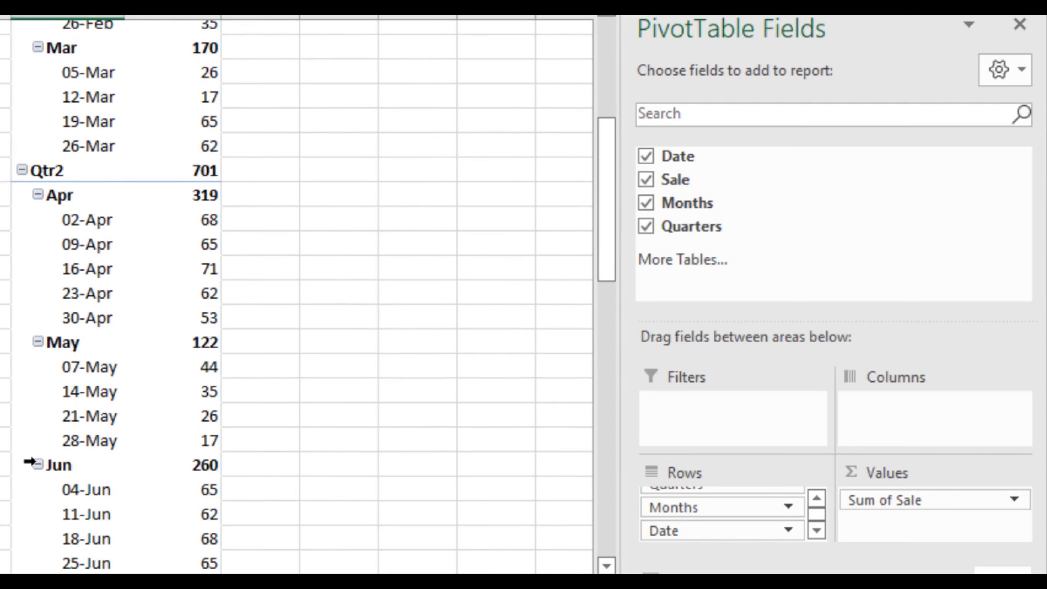
- Remove the Date and Months fields from the PivotTable so that the rows are grouped by Quarters only
{"action": "scroll", "coordinate": [61, 235], "scroll_direction": "down", "scroll_amount": 1}
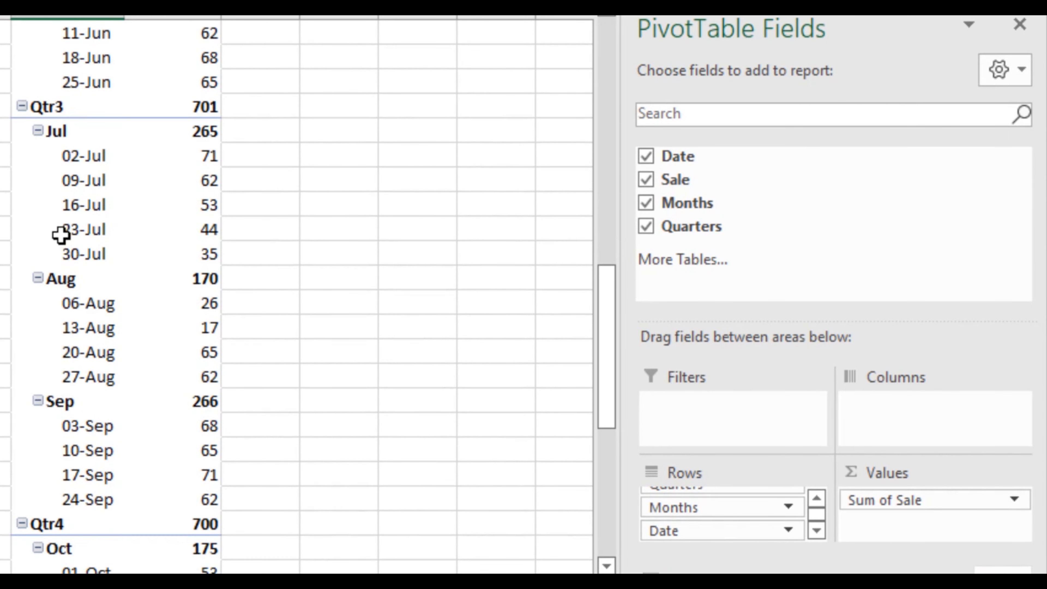
{"action": "scroll", "coordinate": [61, 235], "scroll_direction": "up", "scroll_amount": 8}
{"action": "scroll", "coordinate": [61, 235], "scroll_direction": "up", "scroll_amount": 3}
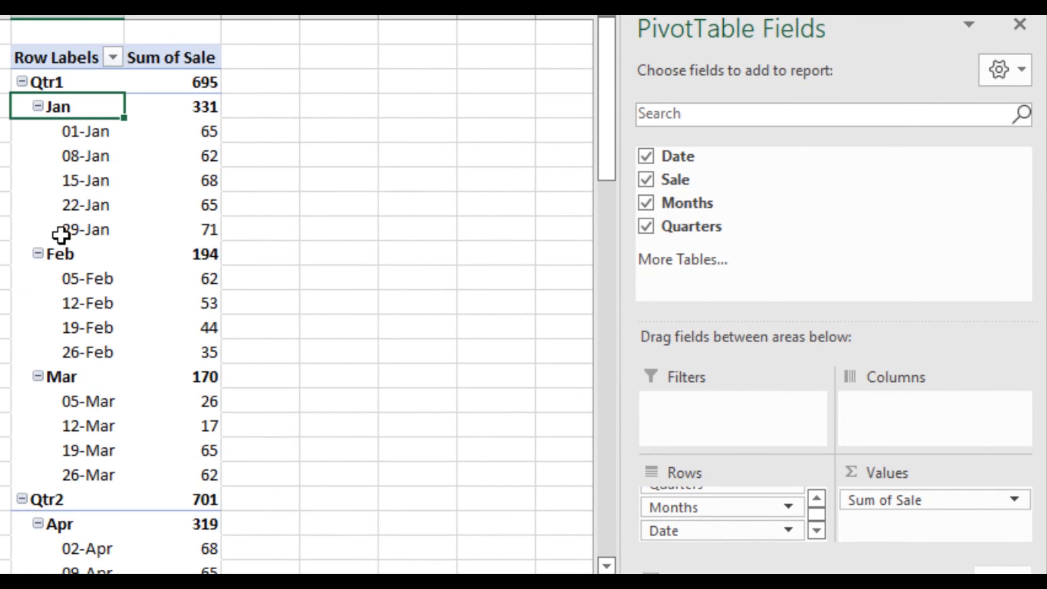
{"action": "mouse_move", "coordinate": [146, 149]}
{"action": "left_click", "coordinate": [645, 156]}
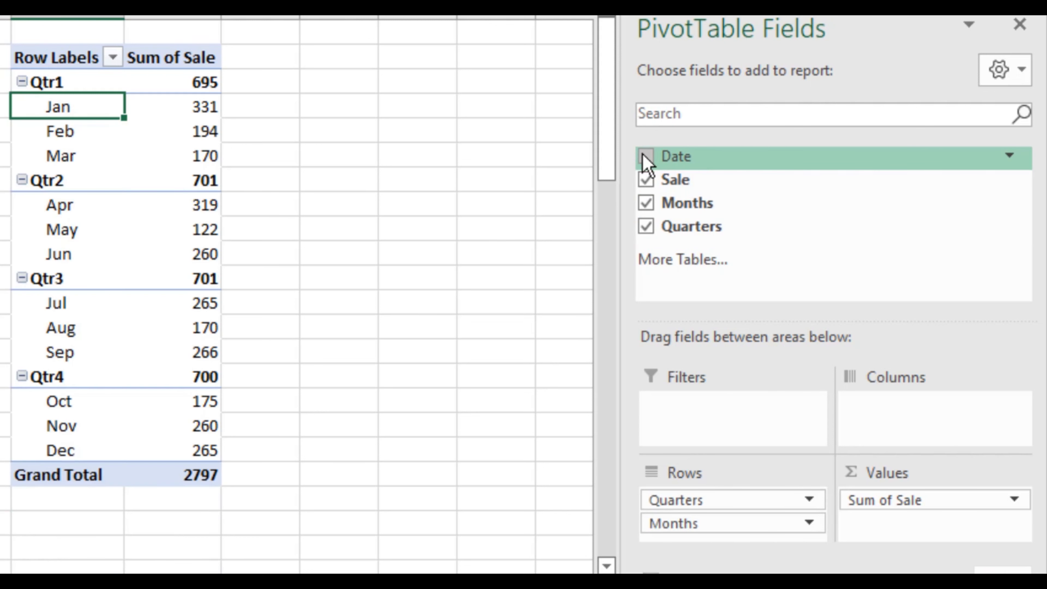
{"action": "left_click", "coordinate": [649, 206]}
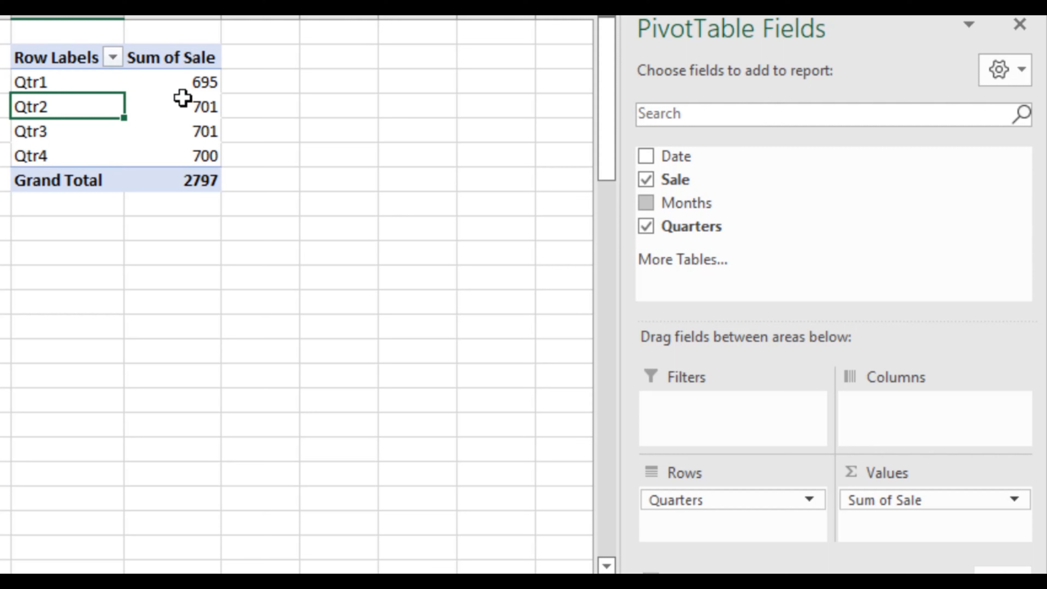
- Summarize the quarterly Sale values in the PivotTable by Average
{"action": "left_click", "coordinate": [176, 83]}
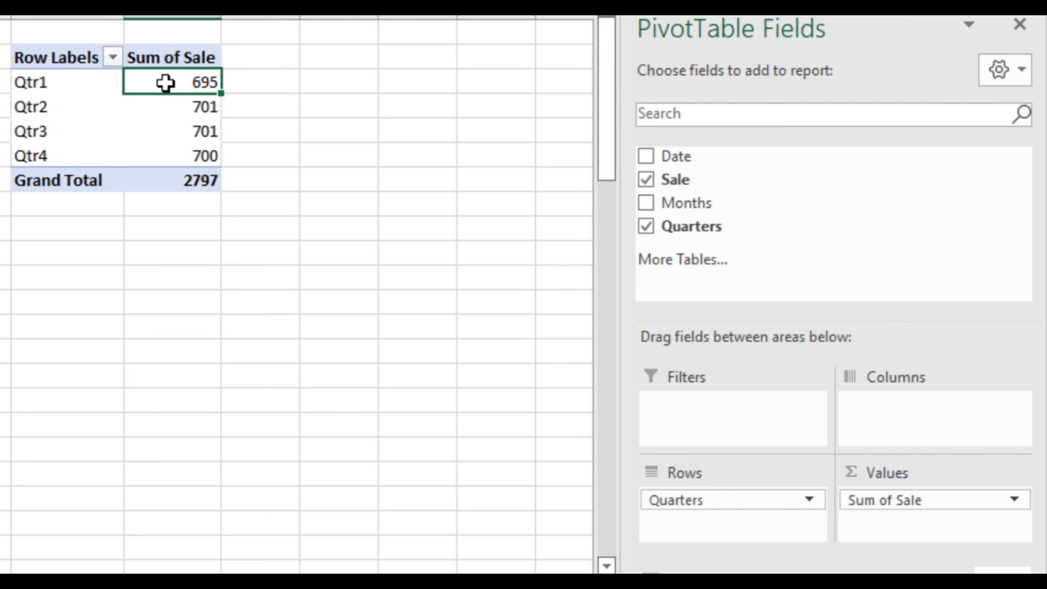
{"action": "left_click_drag", "start_coordinate": [165, 83], "coordinate": [163, 155]}
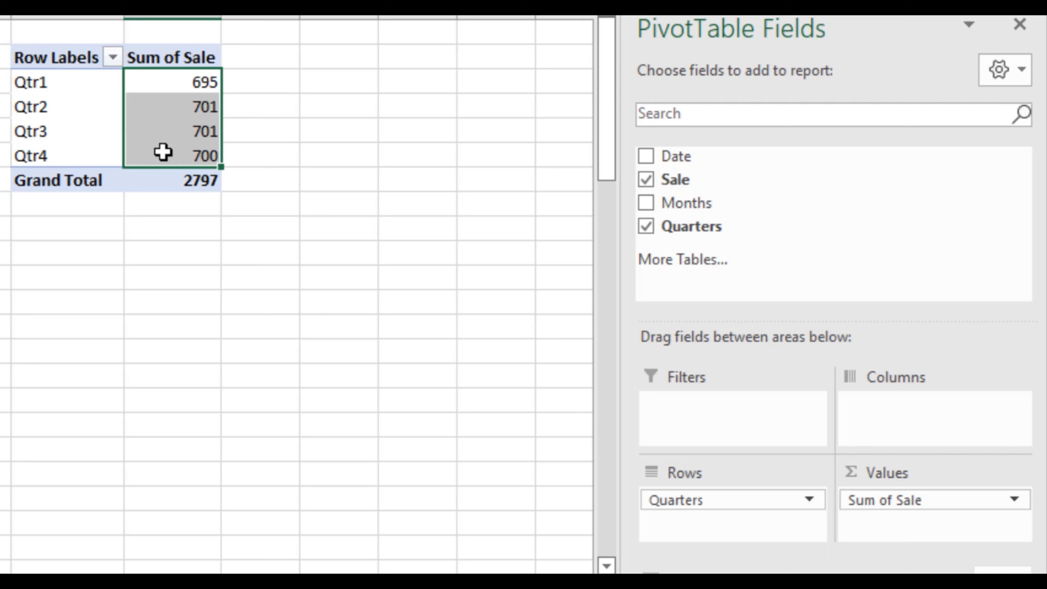
{"action": "right_click", "coordinate": [170, 94]}
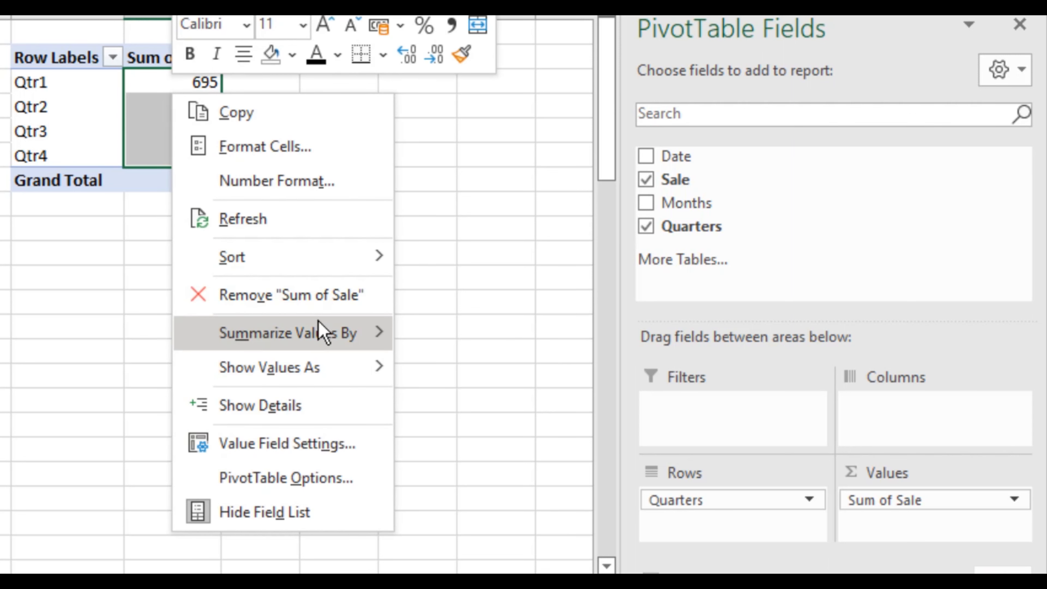
{"action": "mouse_move", "coordinate": [318, 322]}
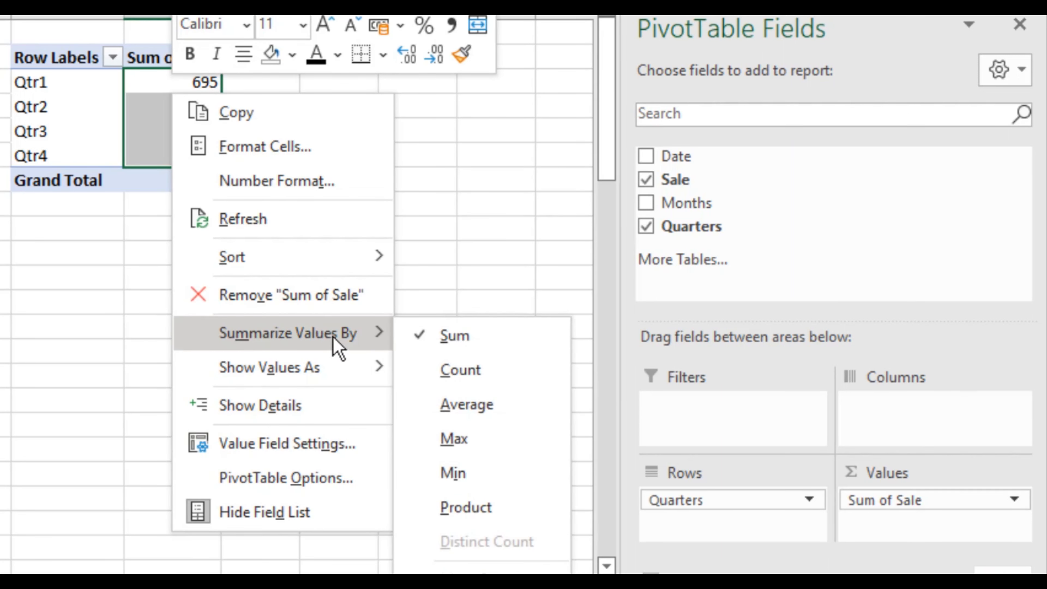
{"action": "left_click", "coordinate": [458, 406]}
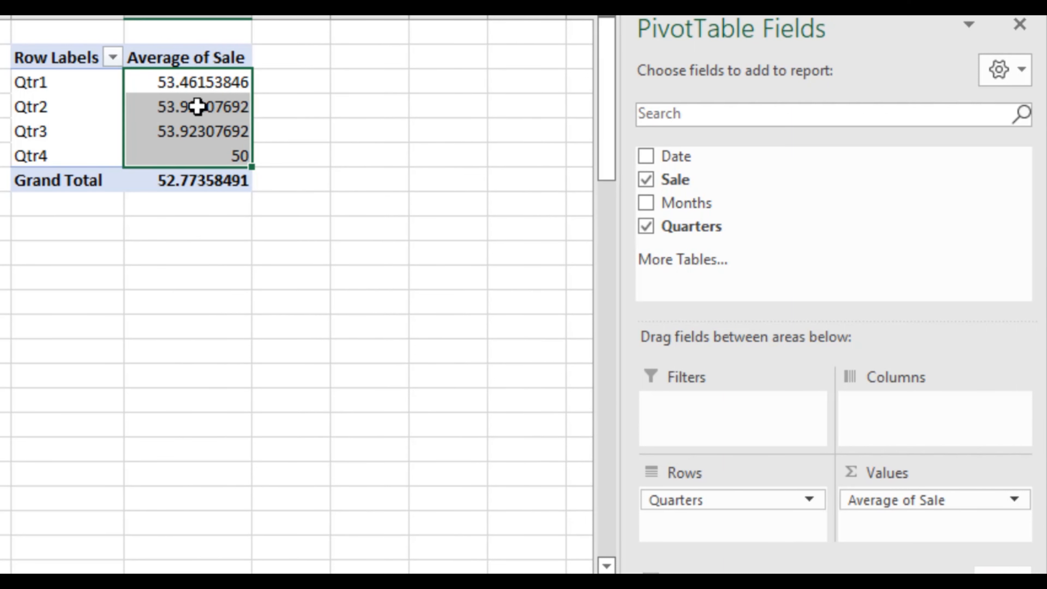
- Format the average sale values as Currency with 0 decimal places and the $ English (United States) symbol
{"action": "right_click", "coordinate": [191, 86]}
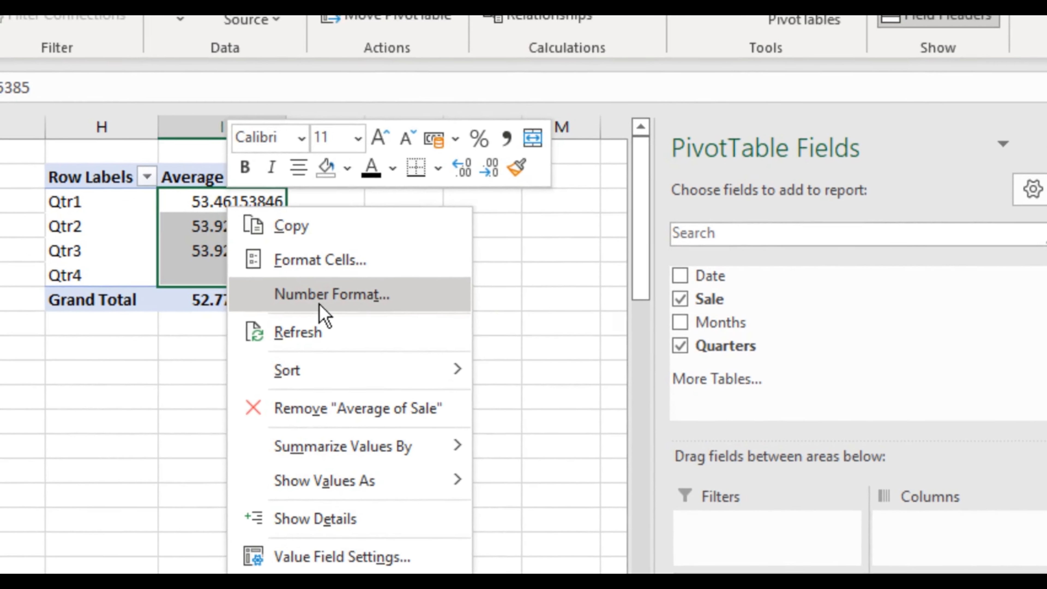
{"action": "left_click", "coordinate": [298, 175]}
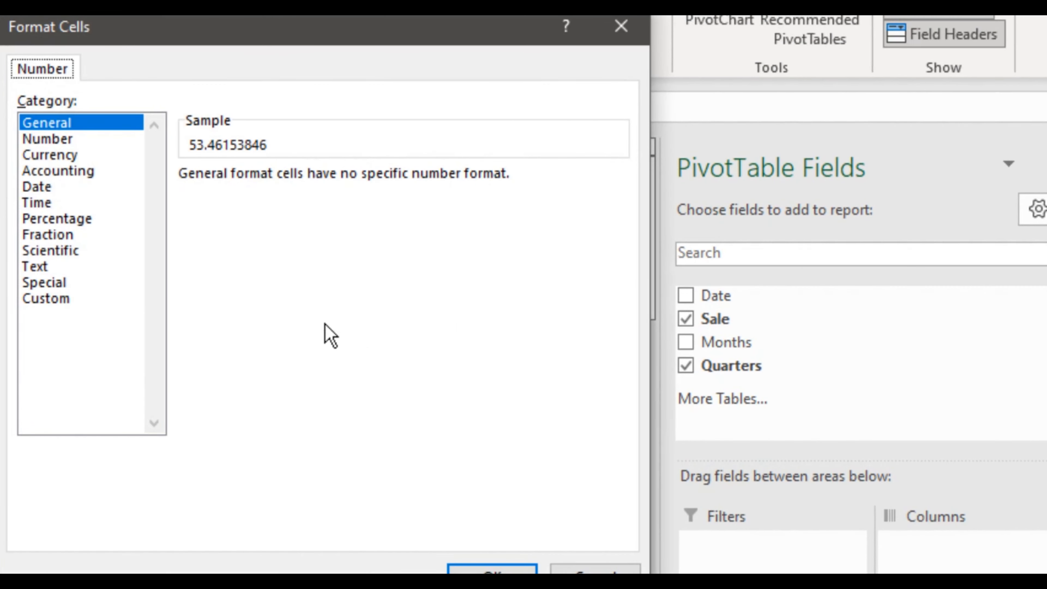
{"action": "left_click", "coordinate": [56, 141]}
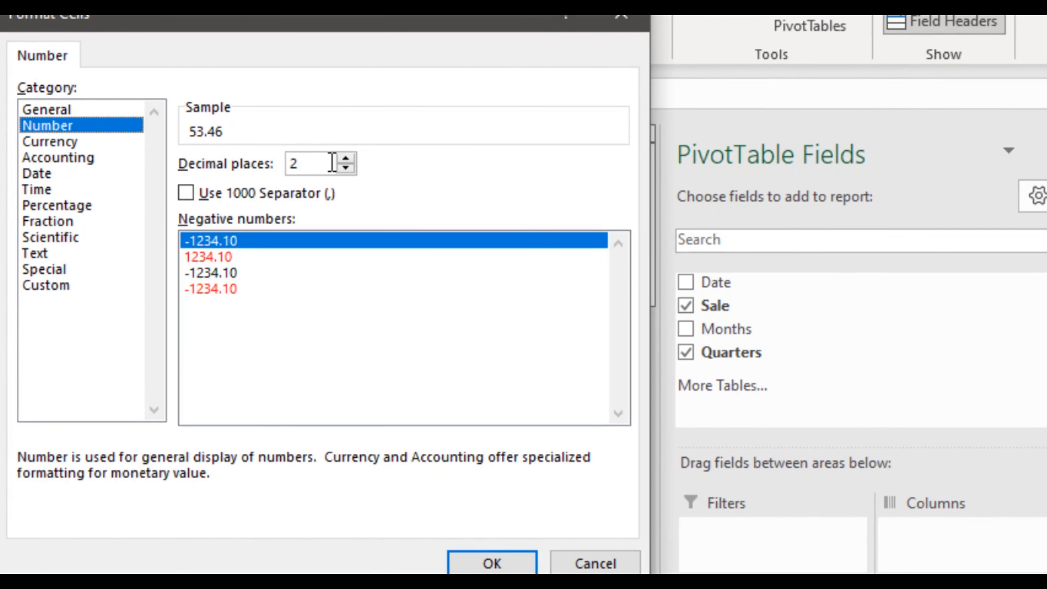
{"action": "left_click", "coordinate": [345, 168]}
{"action": "left_click", "coordinate": [346, 167]}
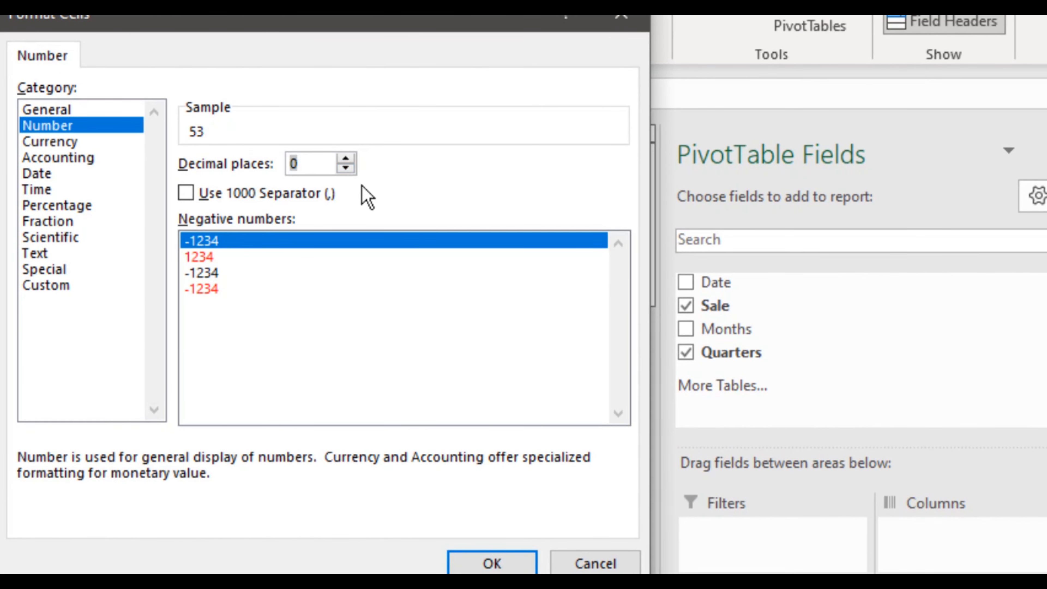
{"action": "left_click", "coordinate": [73, 142]}
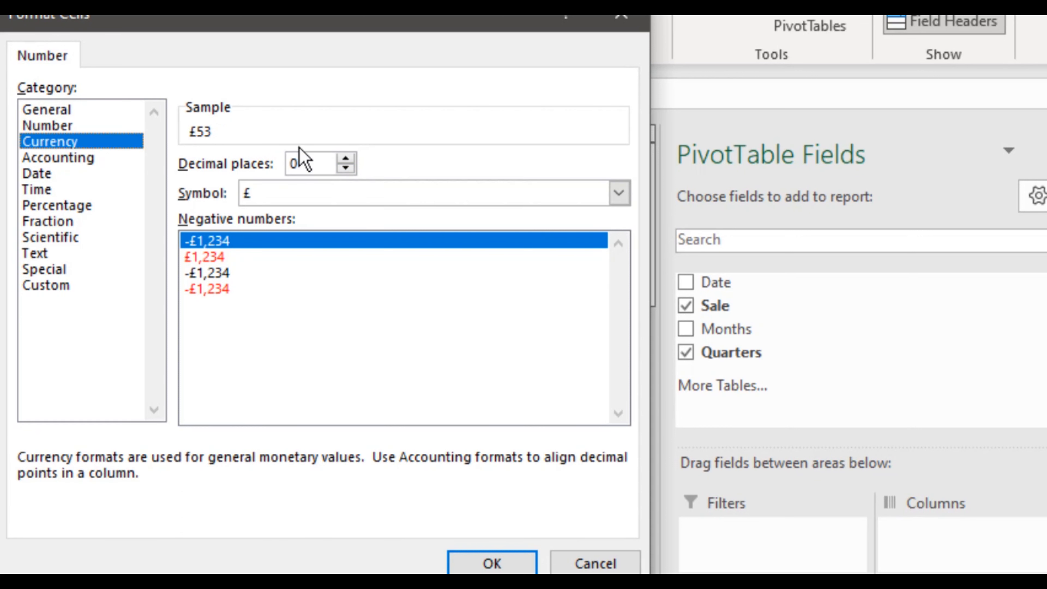
{"action": "left_click", "coordinate": [619, 194]}
{"action": "scroll", "coordinate": [502, 284], "scroll_direction": "down", "scroll_amount": 1}
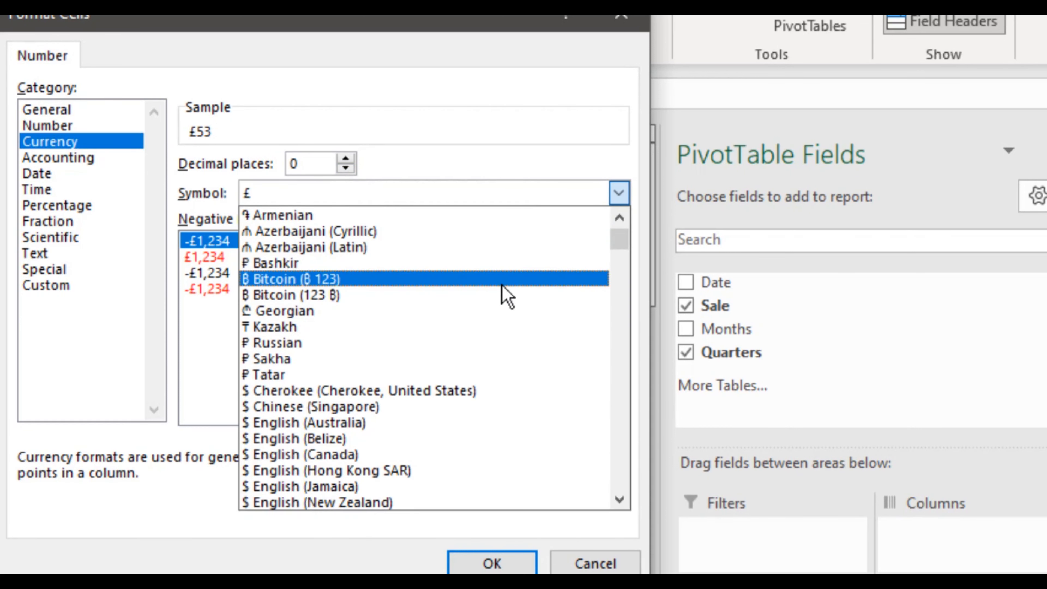
{"action": "scroll", "coordinate": [479, 379], "scroll_direction": "down", "scroll_amount": 2}
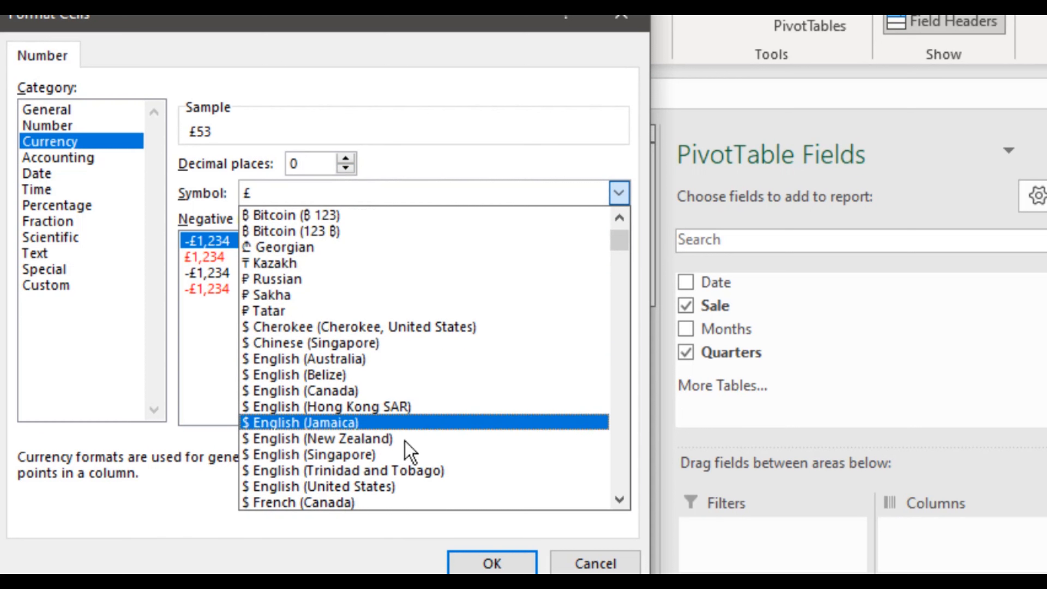
{"action": "left_click", "coordinate": [392, 487]}
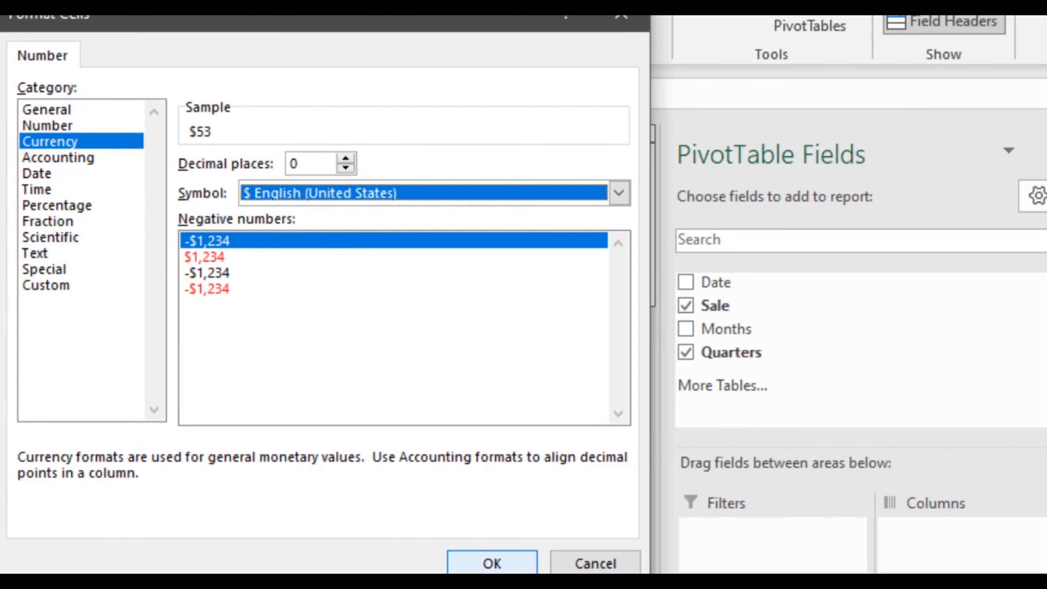
{"action": "left_click", "coordinate": [492, 563]}
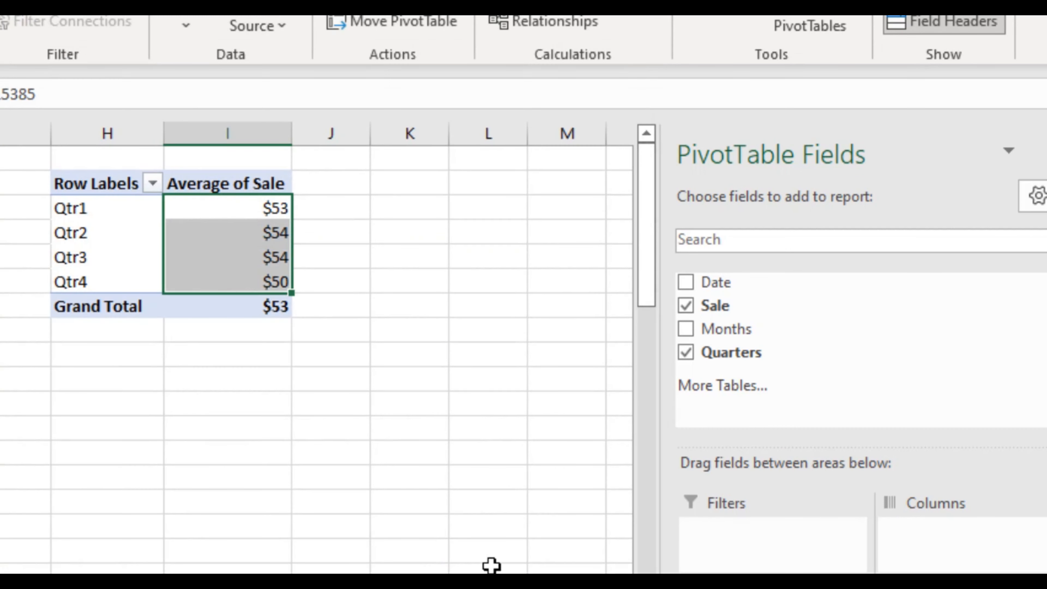
{"action": "left_click", "coordinate": [184, 330]}
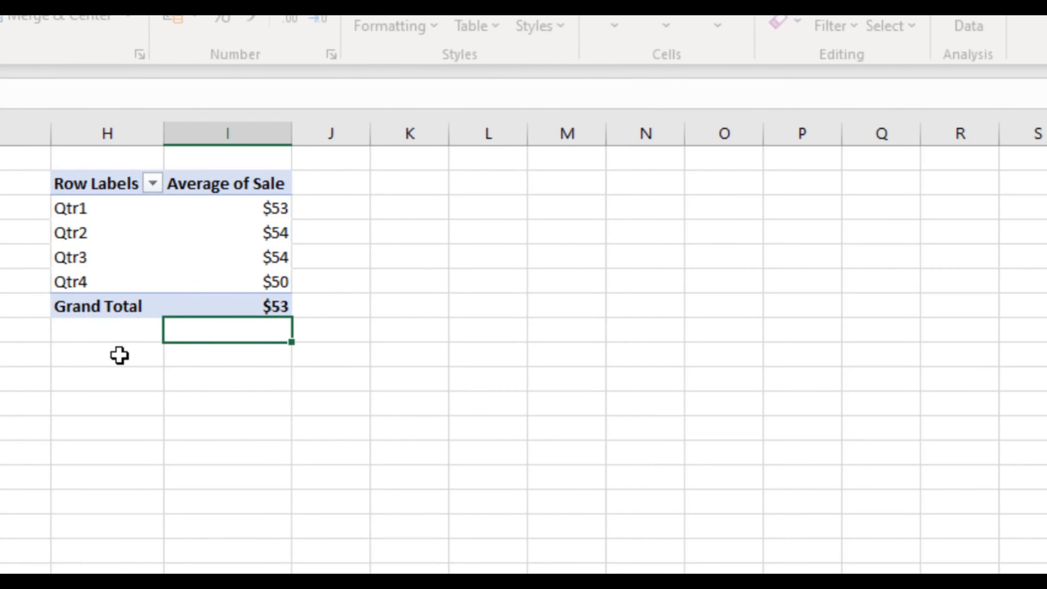
{"action": "left_click", "coordinate": [119, 355]}
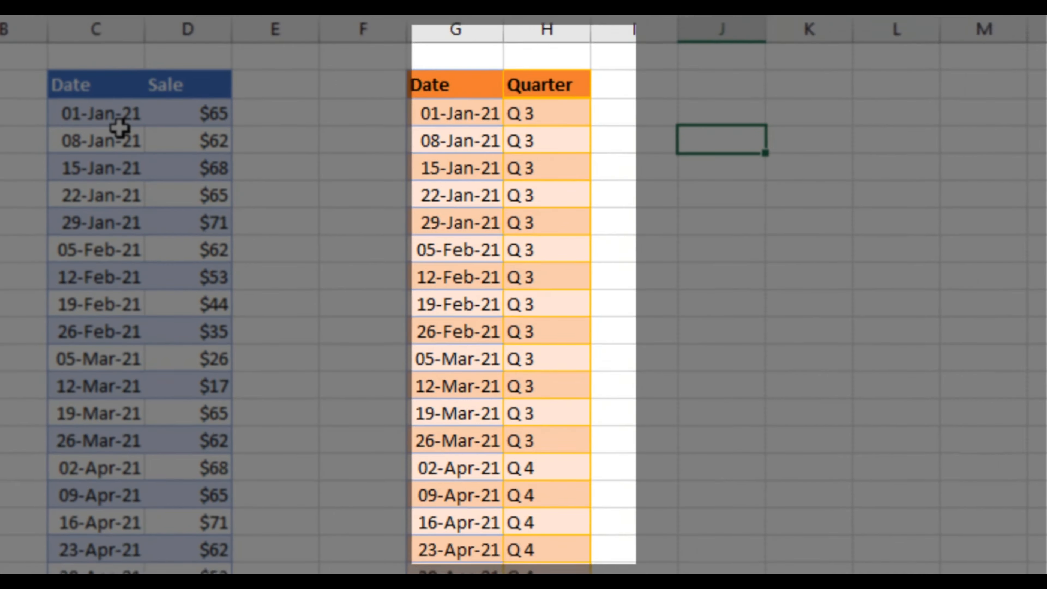
{"action": "left_click", "coordinate": [95, 83]}
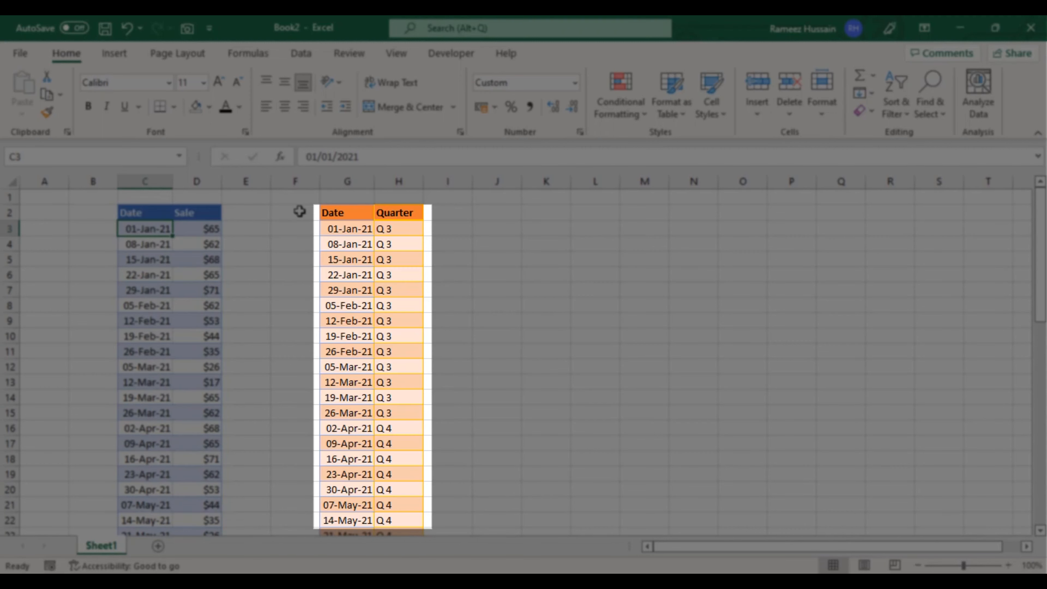
{"action": "left_click", "coordinate": [291, 210]}
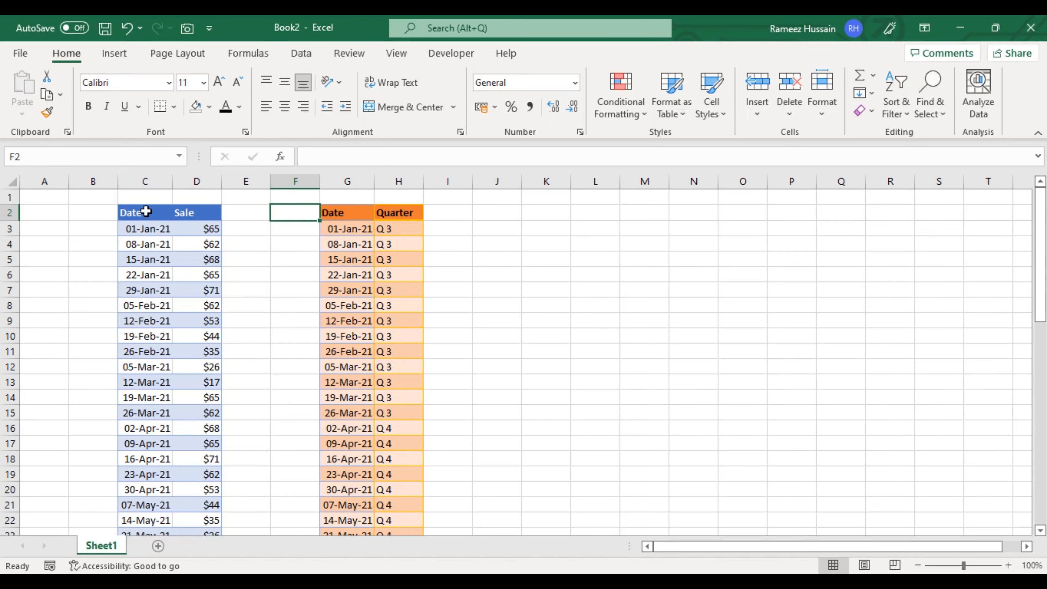
- Convert the Date and Sale range C2:D55 into a table with headers
{"action": "left_click", "coordinate": [145, 210]}
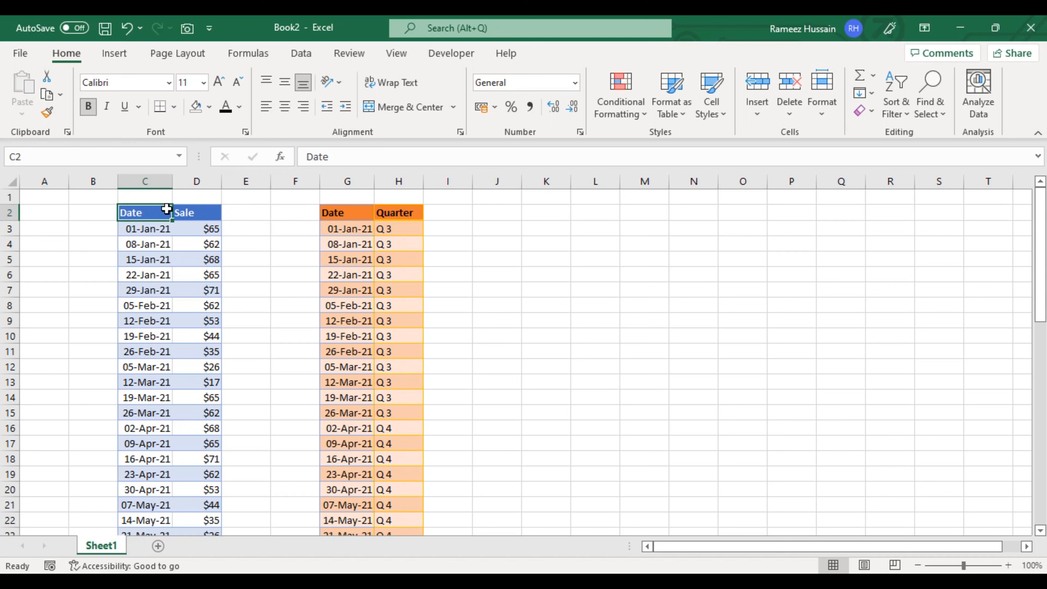
{"action": "key", "text": "shift+Right"}
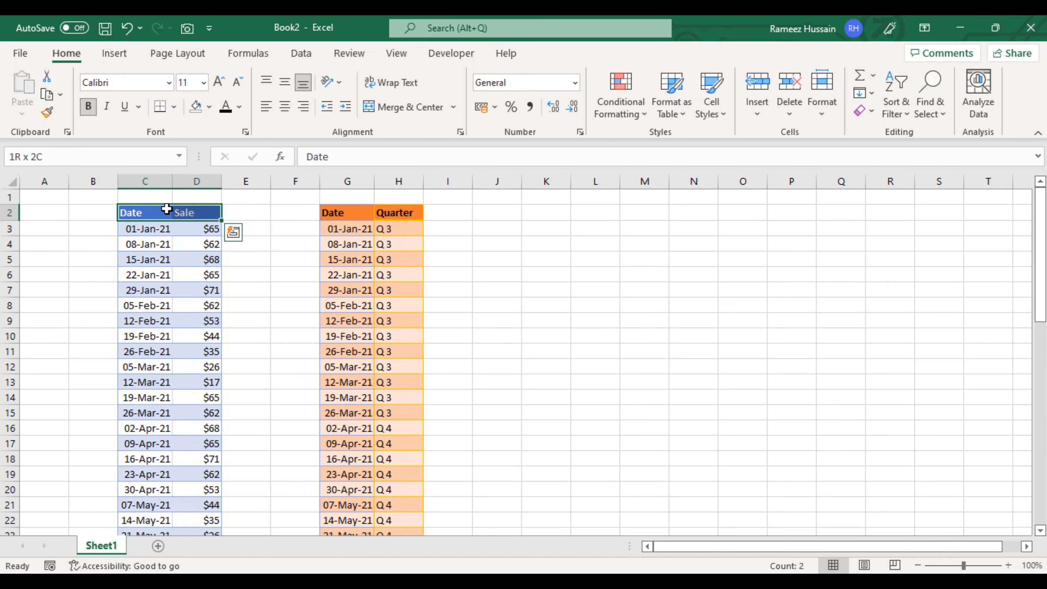
{"action": "key", "text": "ctrl+shift+Down"}
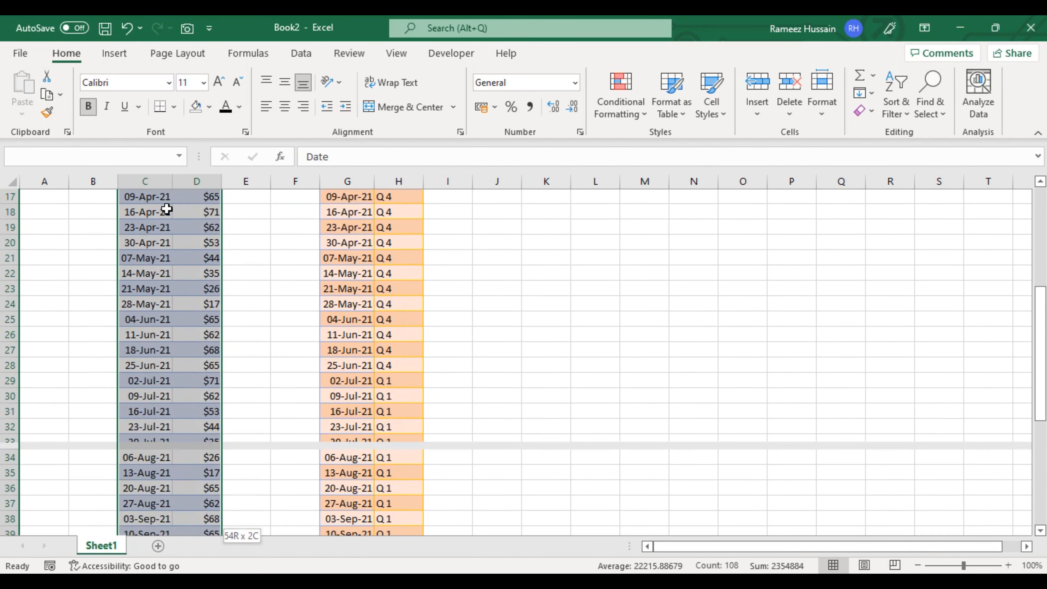
{"action": "key", "text": "ctrl+t"}
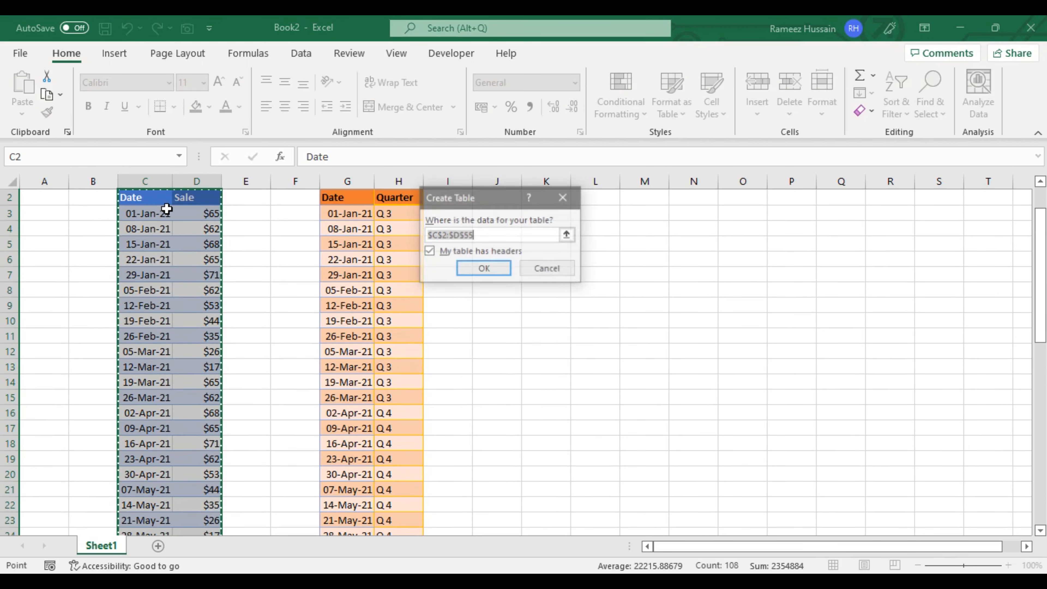
{"action": "left_click", "coordinate": [478, 267]}
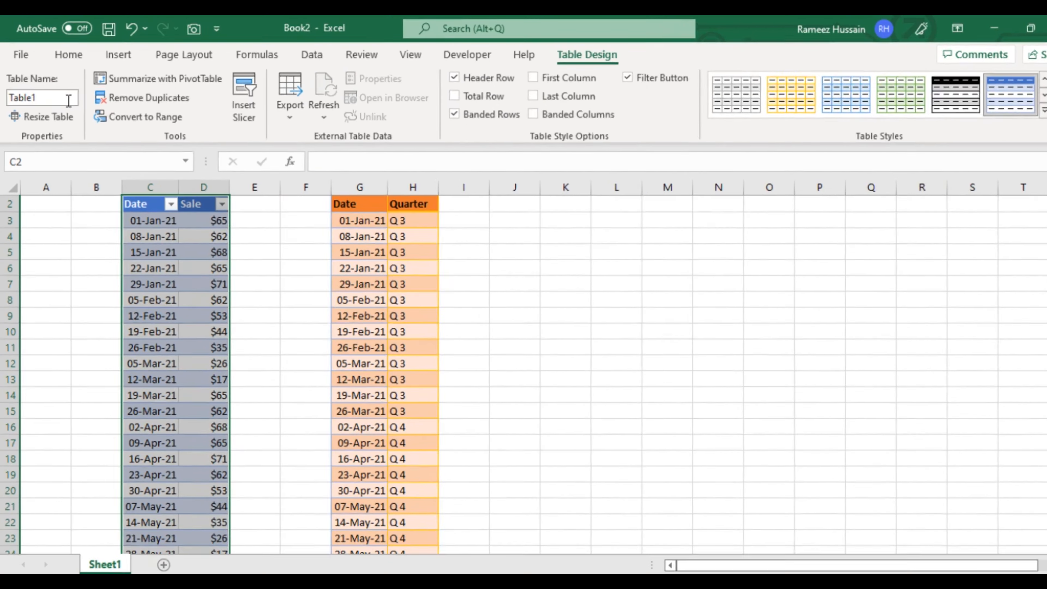
- Name the Date and Sale table SalesTable
{"action": "left_click", "coordinate": [68, 100]}
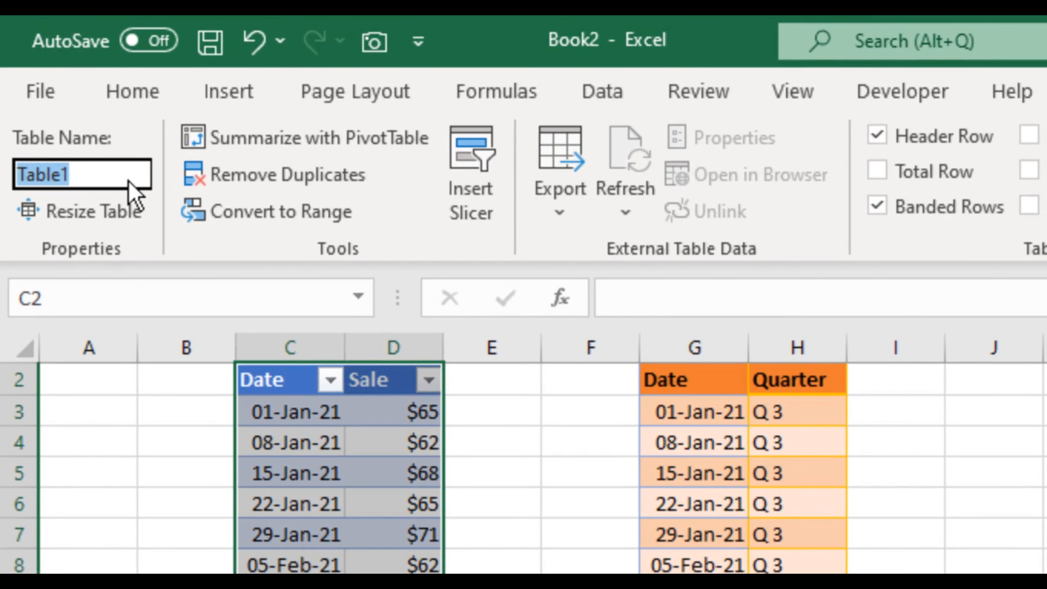
{"action": "type", "text": "Sales"}
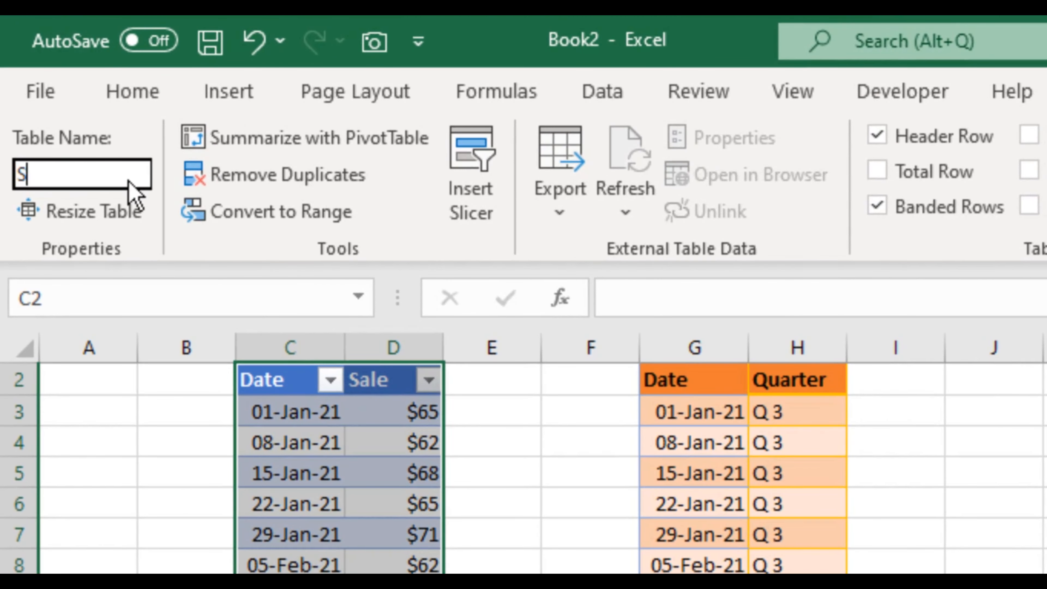
{"action": "type", "text": "Table"}
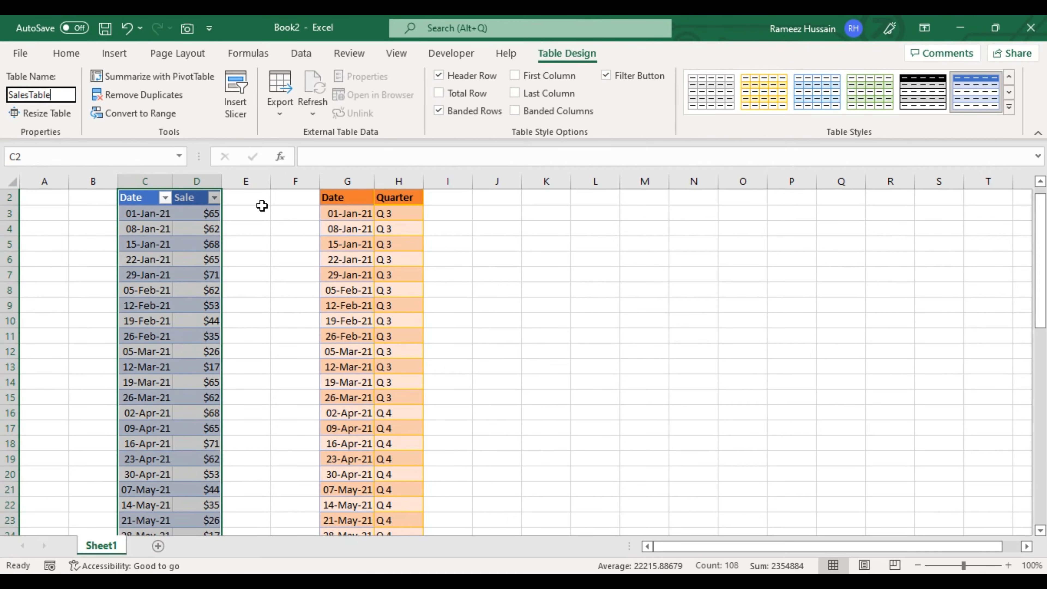
{"action": "left_click", "coordinate": [262, 208]}
- Convert the Date and Quarter range G2:H55 into a table with headers
{"action": "scroll", "coordinate": [264, 208], "scroll_direction": "up", "scroll_amount": 1}
{"action": "left_click", "coordinate": [321, 211]}
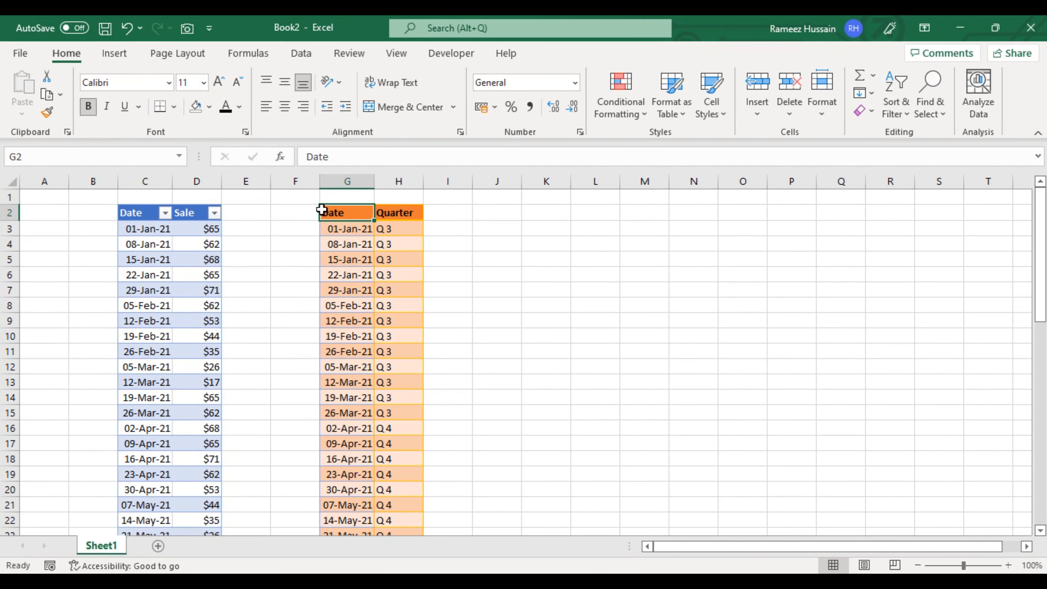
{"action": "key", "text": "ctrl+shift+Right"}
{"action": "key", "text": "ctrl+shift+Down"}
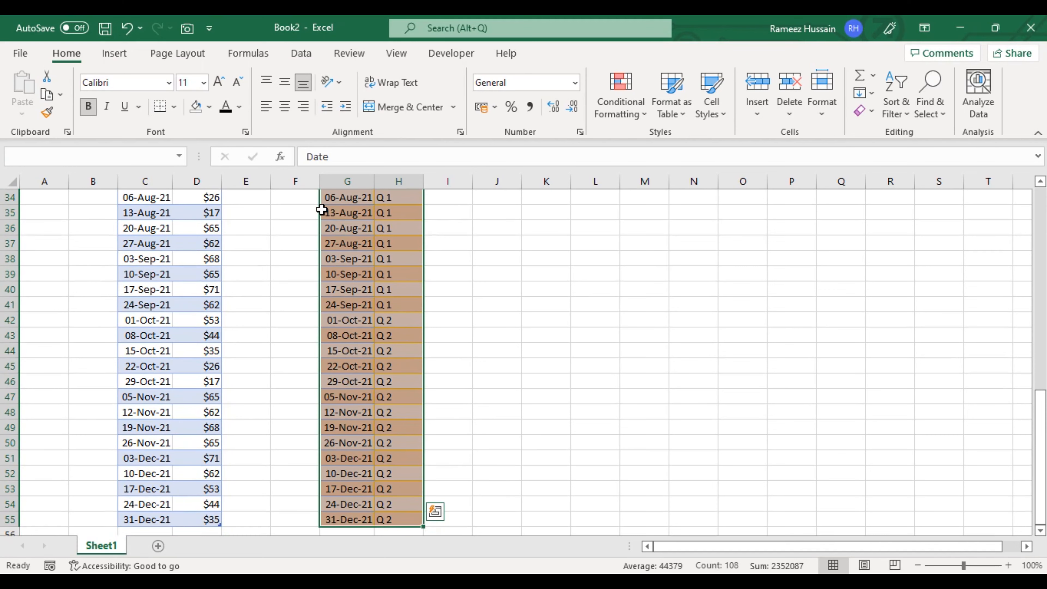
{"action": "key", "text": "ctrl+t"}
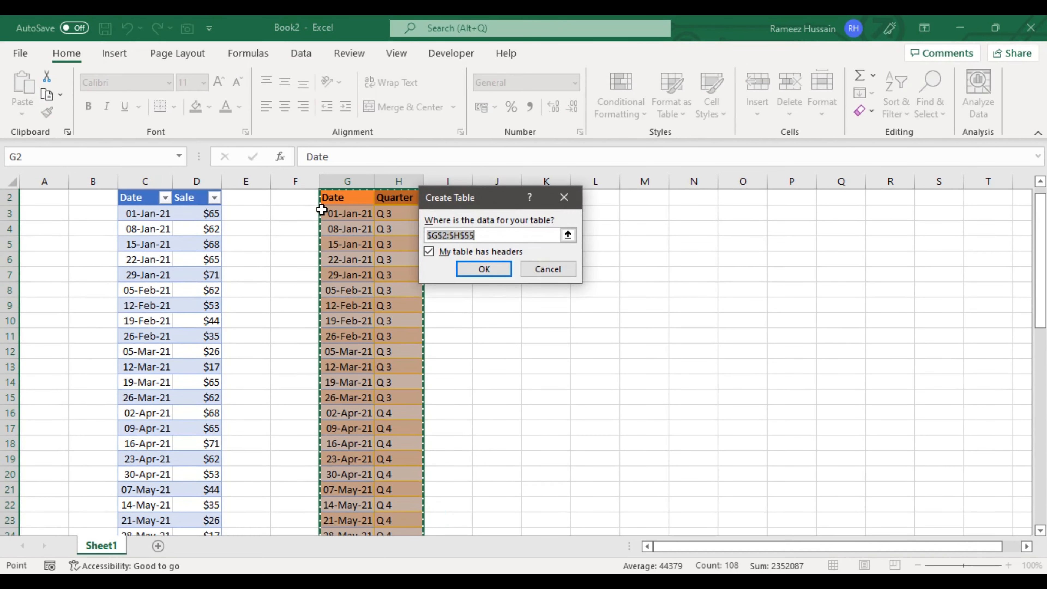
{"action": "left_click", "coordinate": [461, 270]}
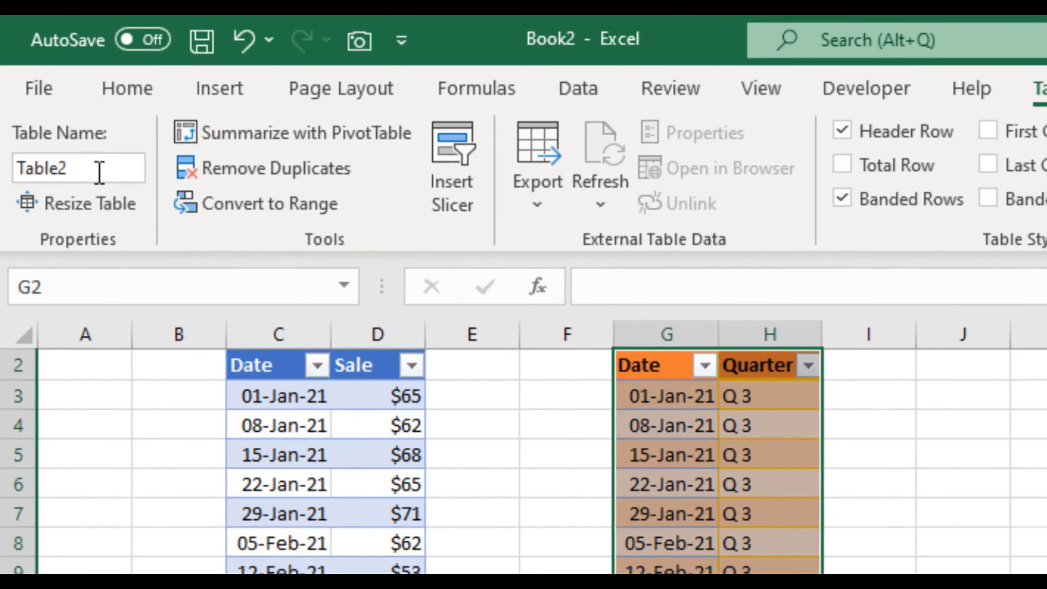
- Name the Date and Quarter table QuarterTable
{"action": "left_click", "coordinate": [50, 94]}
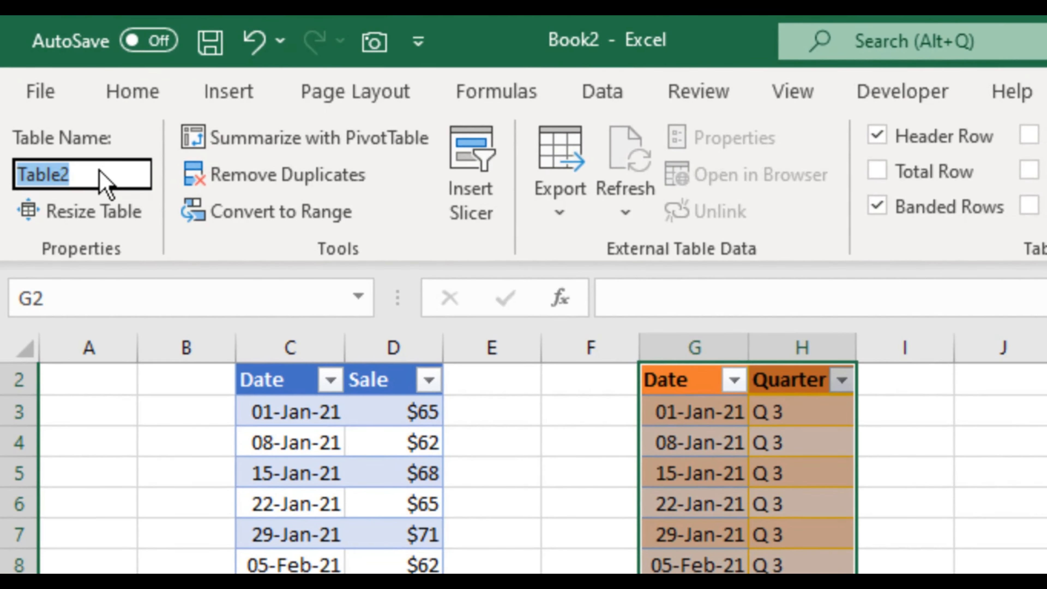
{"action": "type", "text": "Quarte"}
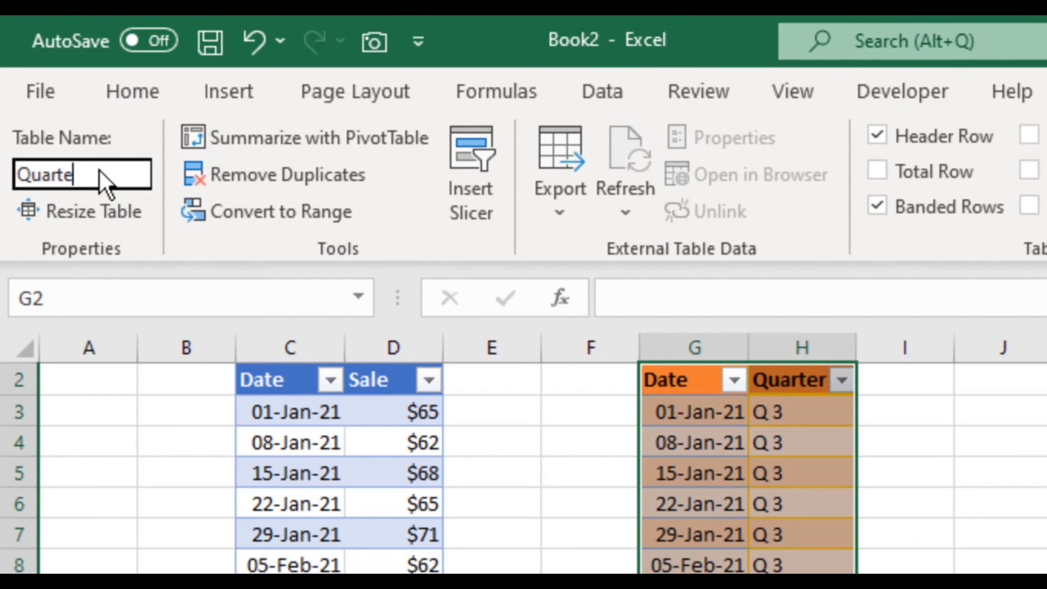
{"action": "type", "text": "rTable"}
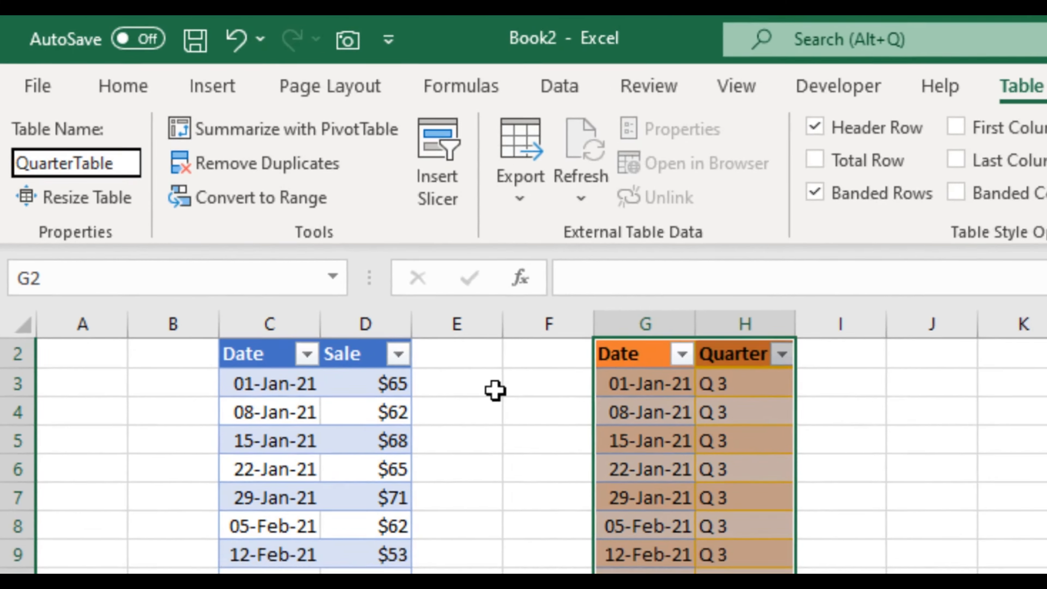
{"action": "left_click", "coordinate": [522, 413]}
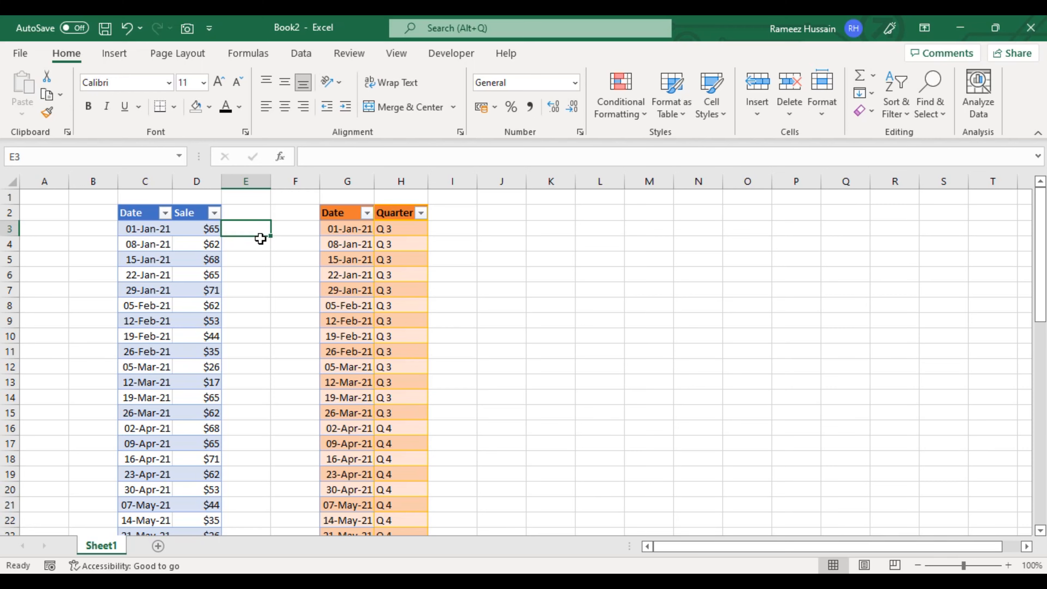
- Start a new table relationship with SalesTable as the table and Date as its foreign column
{"action": "key", "text": "Left"}
{"action": "key", "text": "Left"}
{"action": "key", "text": "Up"}
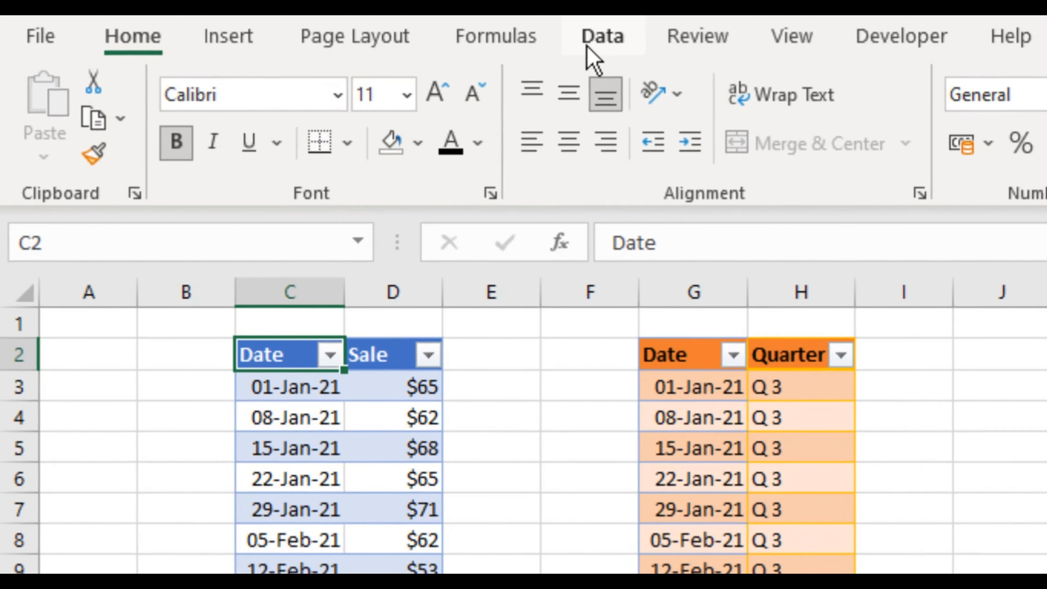
{"action": "left_click", "coordinate": [294, 59]}
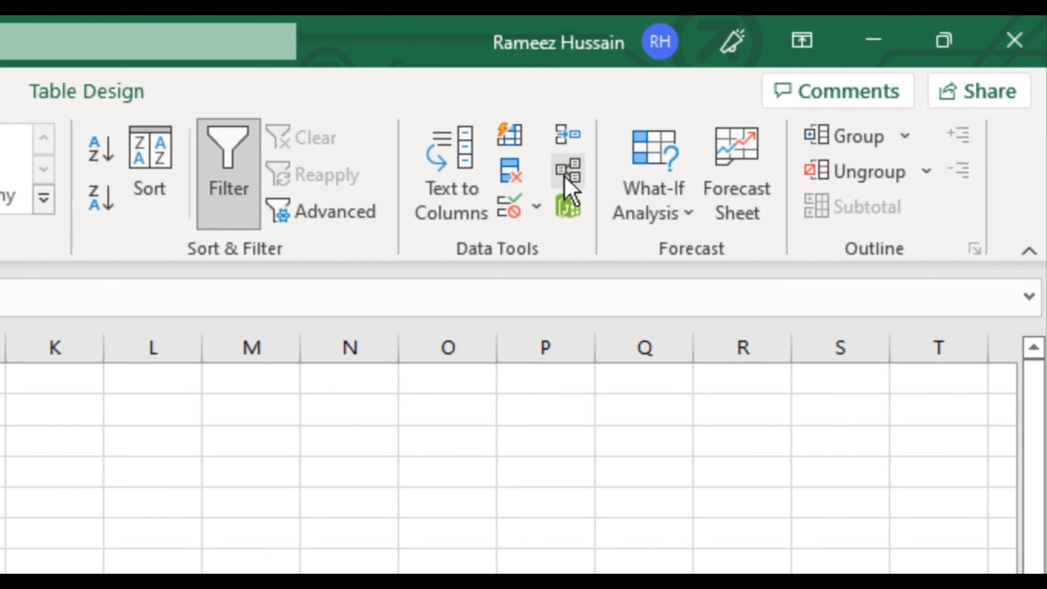
{"action": "left_click", "coordinate": [568, 175]}
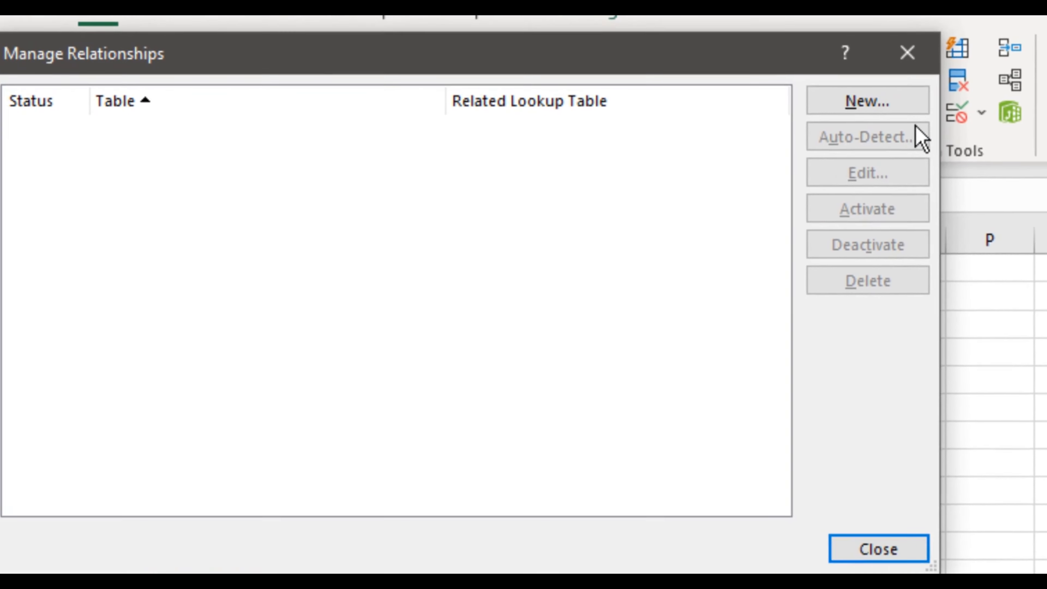
{"action": "left_click", "coordinate": [878, 104]}
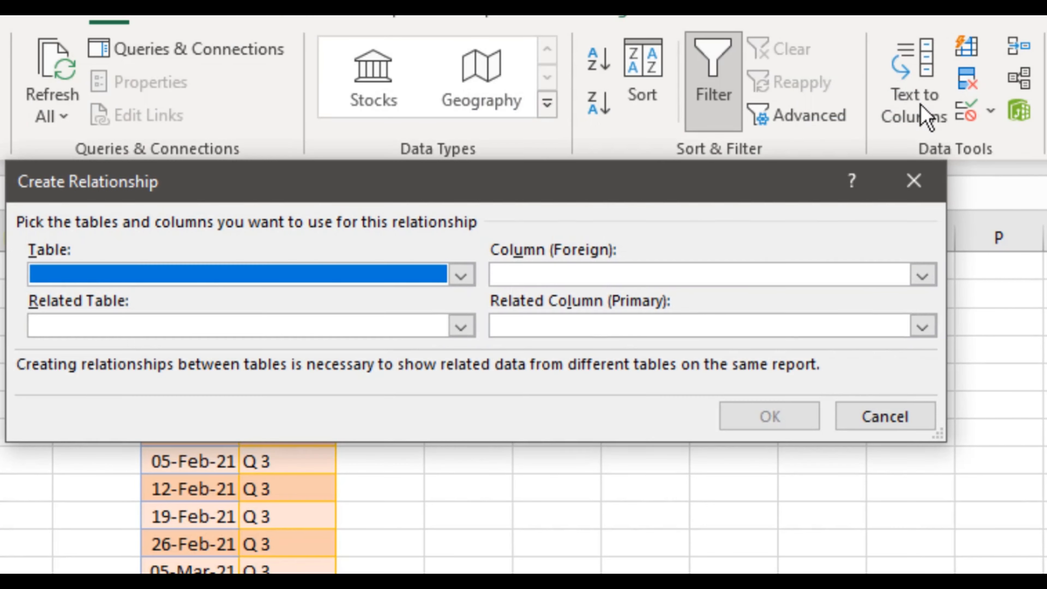
{"action": "left_click", "coordinate": [470, 274]}
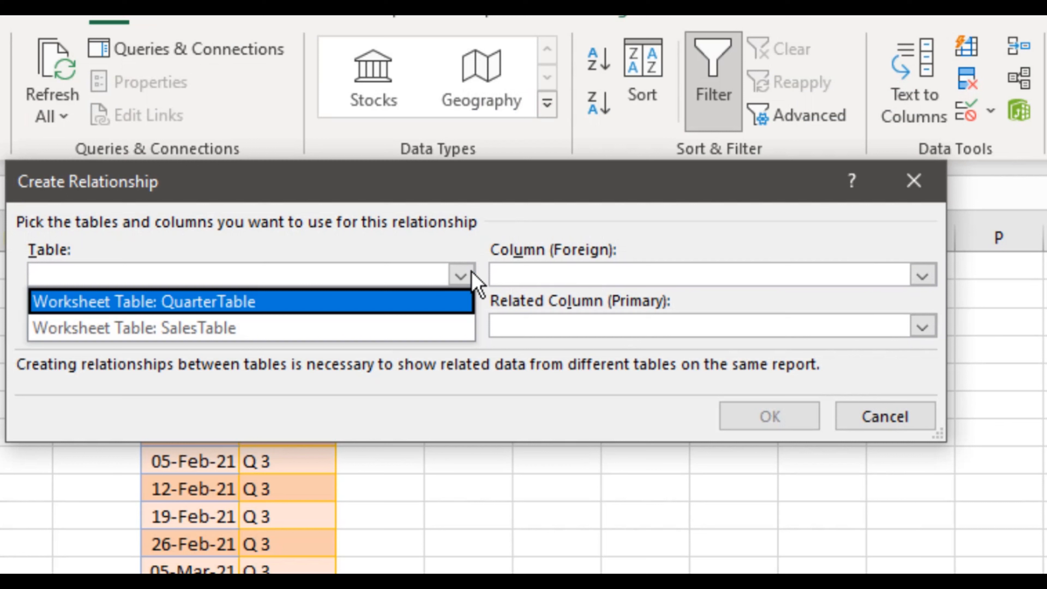
{"action": "left_click", "coordinate": [348, 330]}
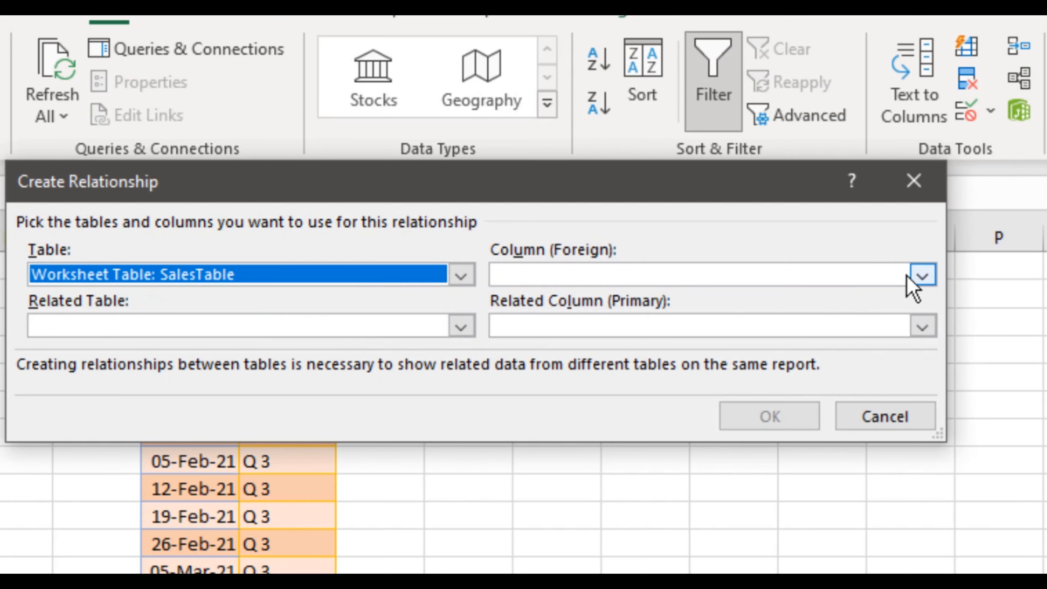
{"action": "left_click", "coordinate": [921, 275]}
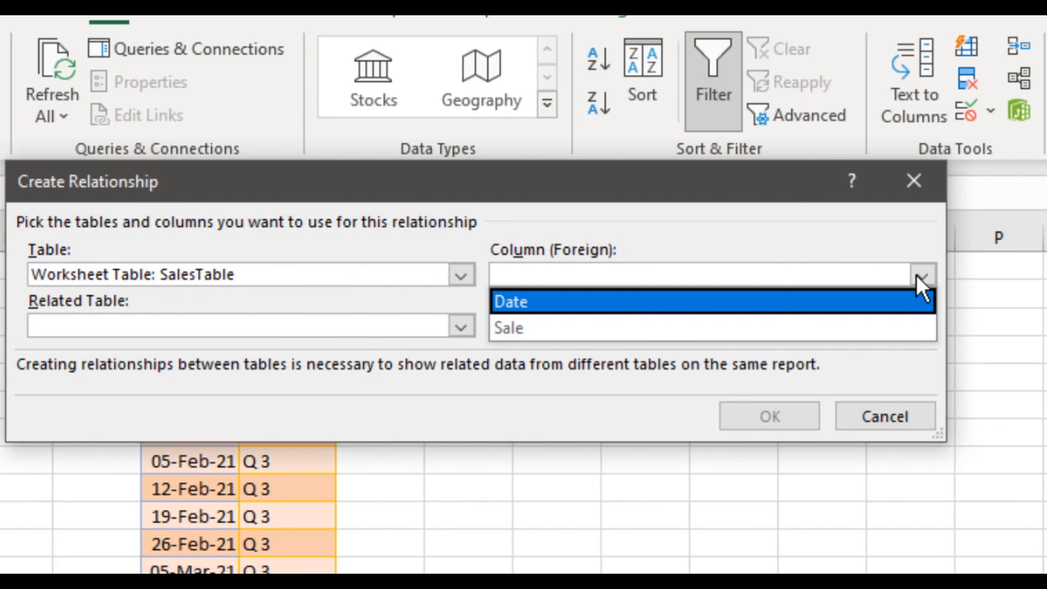
{"action": "left_click", "coordinate": [616, 305]}
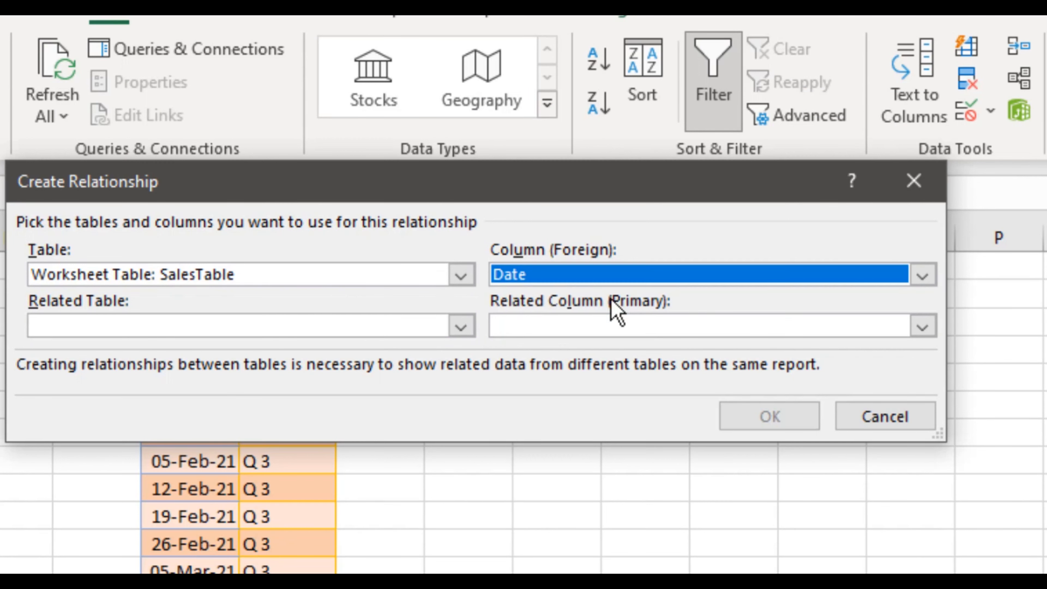
- Set QuarterTable as the related table with Date as the primary column, and create the relationship
{"action": "left_click", "coordinate": [435, 328]}
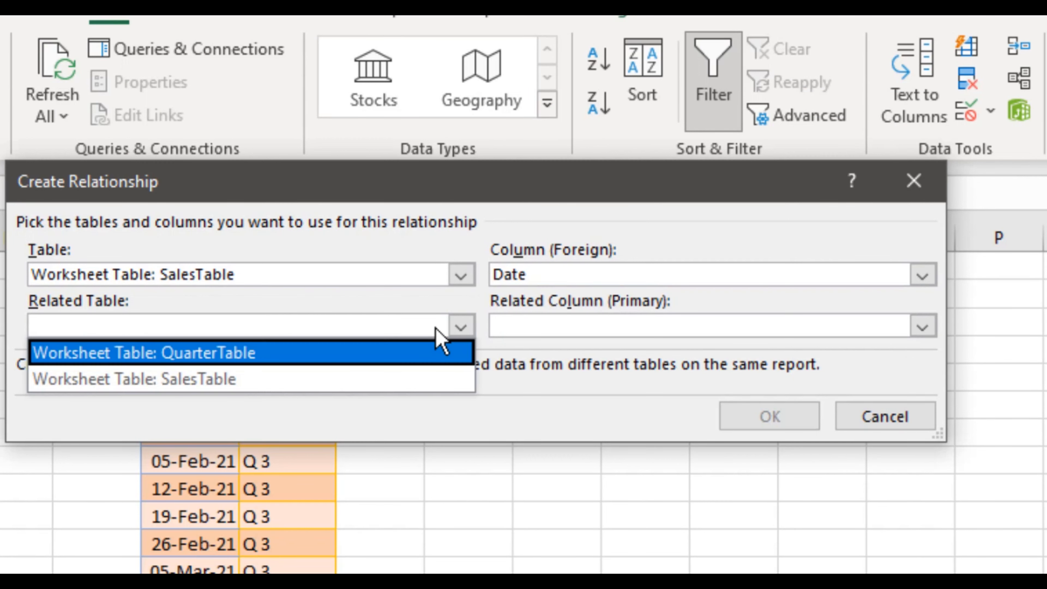
{"action": "left_click", "coordinate": [337, 354]}
{"action": "left_click", "coordinate": [923, 330]}
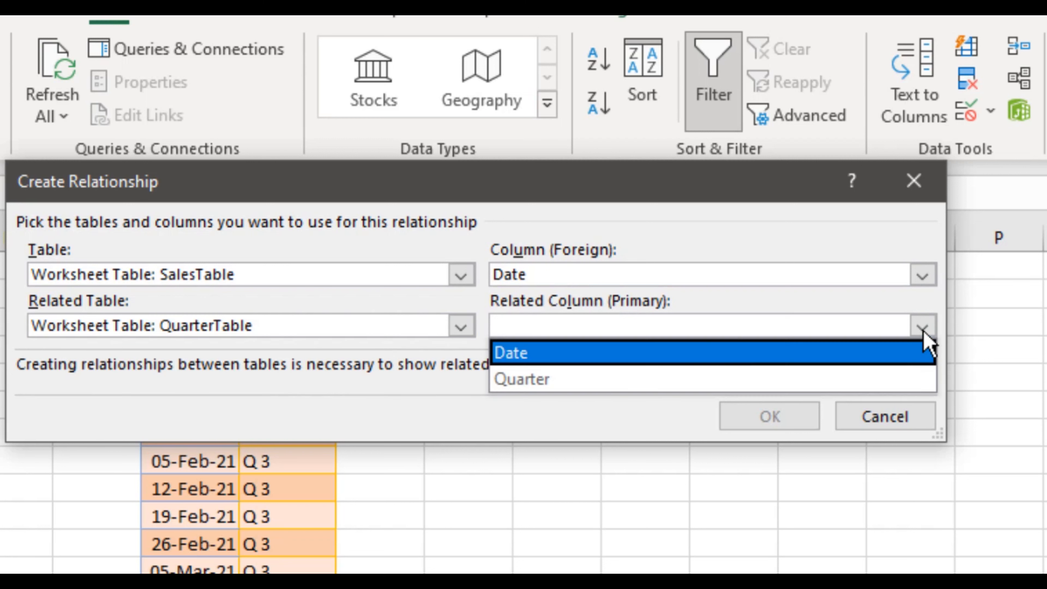
{"action": "left_click", "coordinate": [671, 353]}
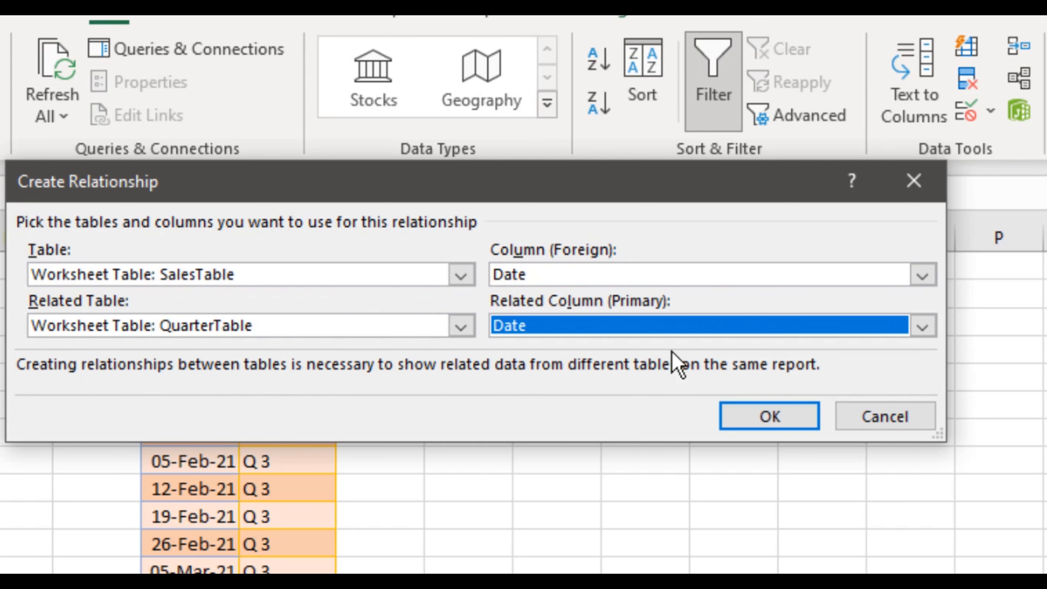
{"action": "left_click", "coordinate": [744, 415]}
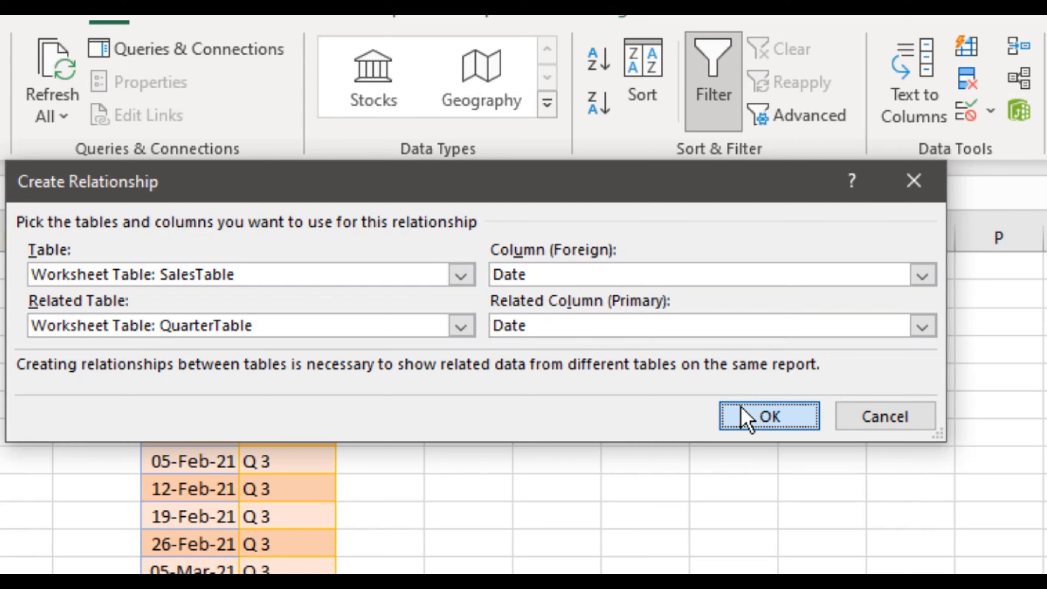
{"action": "left_click", "coordinate": [754, 421]}
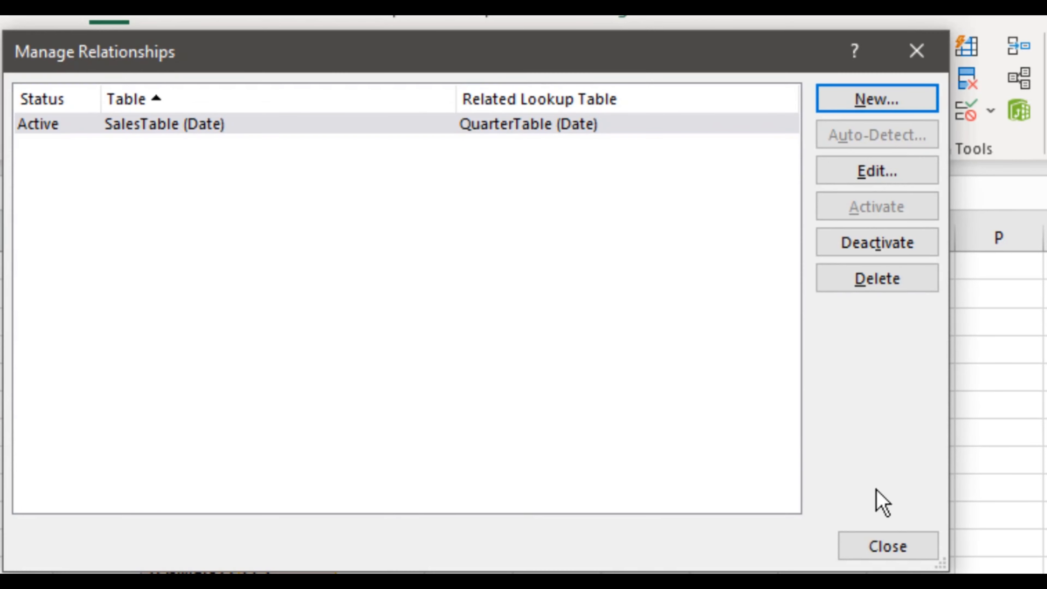
{"action": "left_click", "coordinate": [902, 546]}
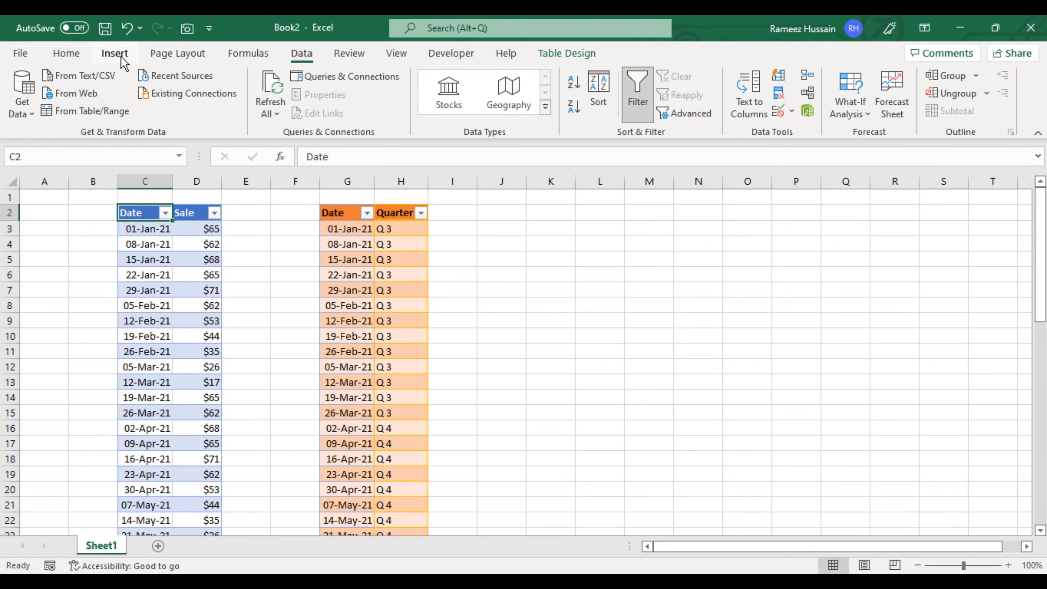
- Insert a PivotTable from the Data Model on the existing worksheet at cell M2 of Sheet1
{"action": "left_click", "coordinate": [117, 56]}
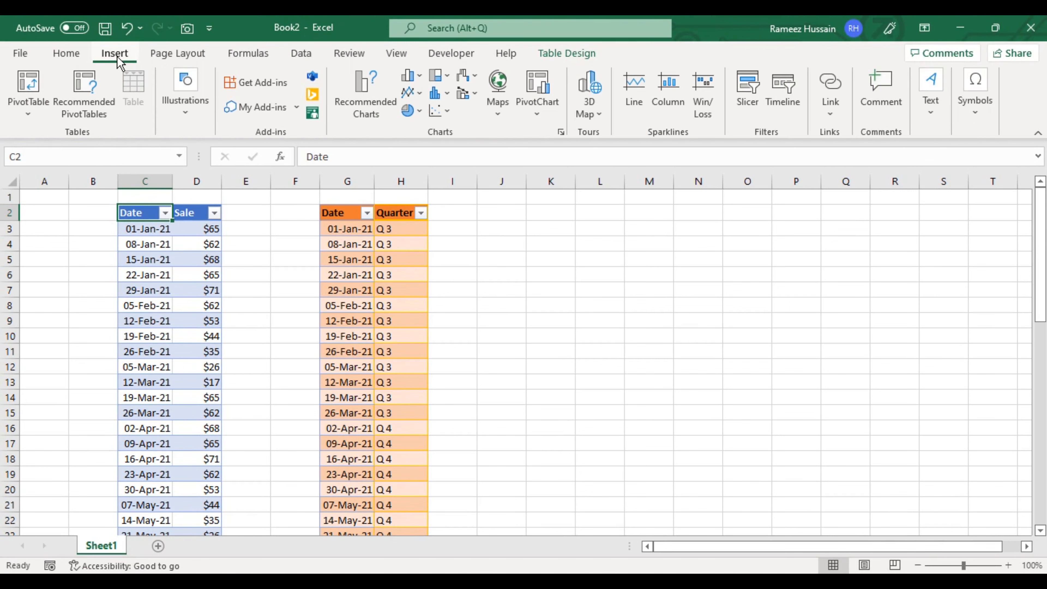
{"action": "left_click", "coordinate": [36, 116]}
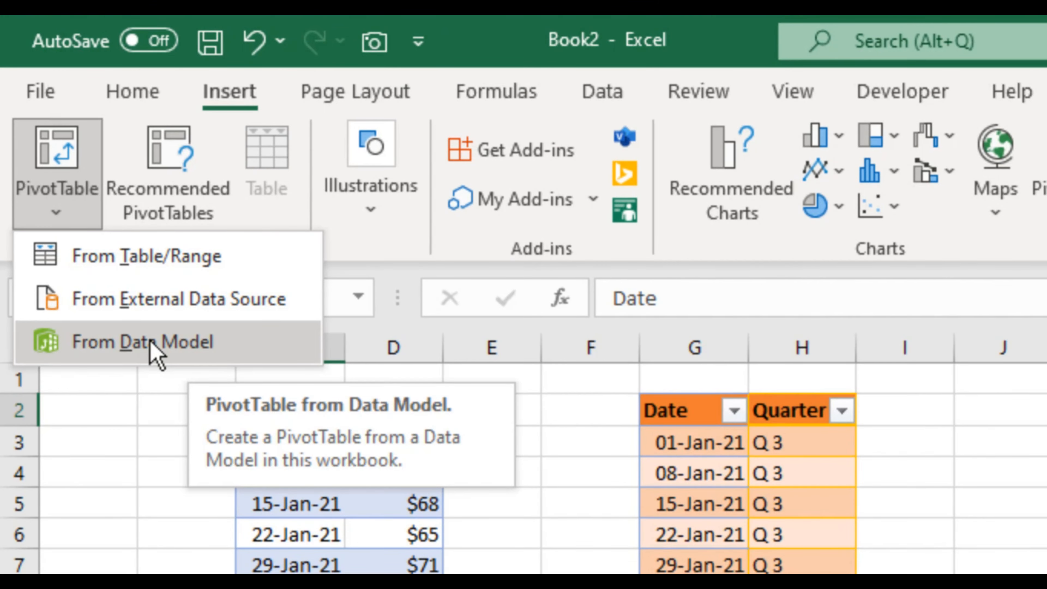
{"action": "left_click", "coordinate": [151, 343]}
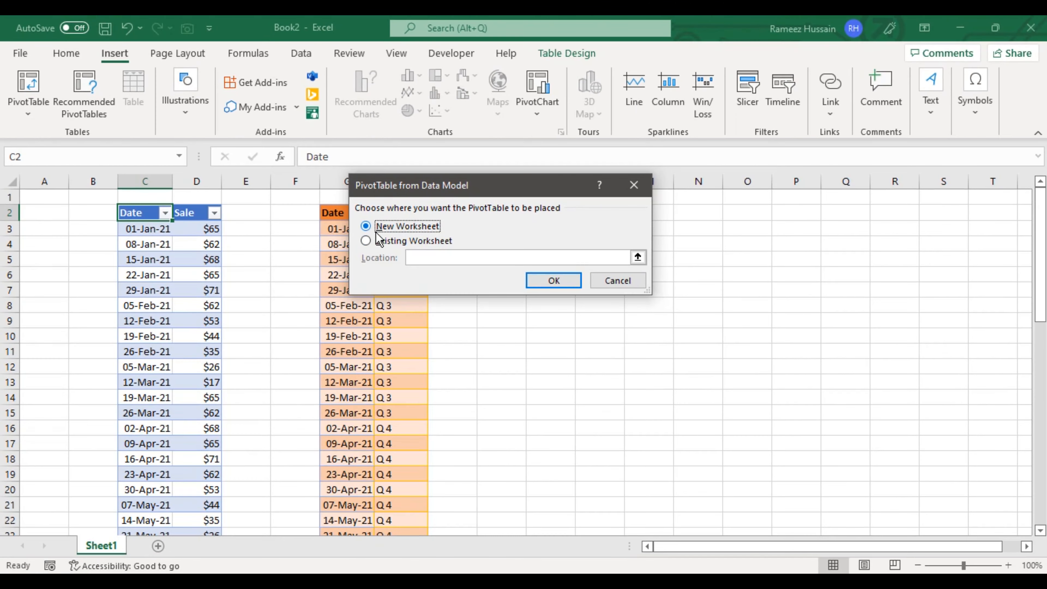
{"action": "left_click", "coordinate": [372, 241]}
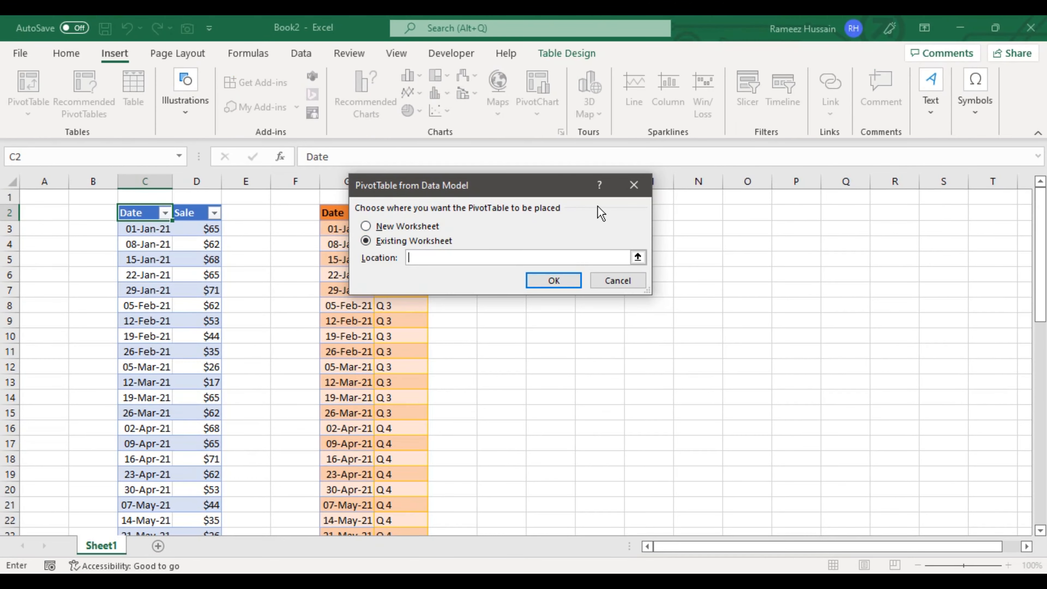
{"action": "left_click", "coordinate": [660, 212]}
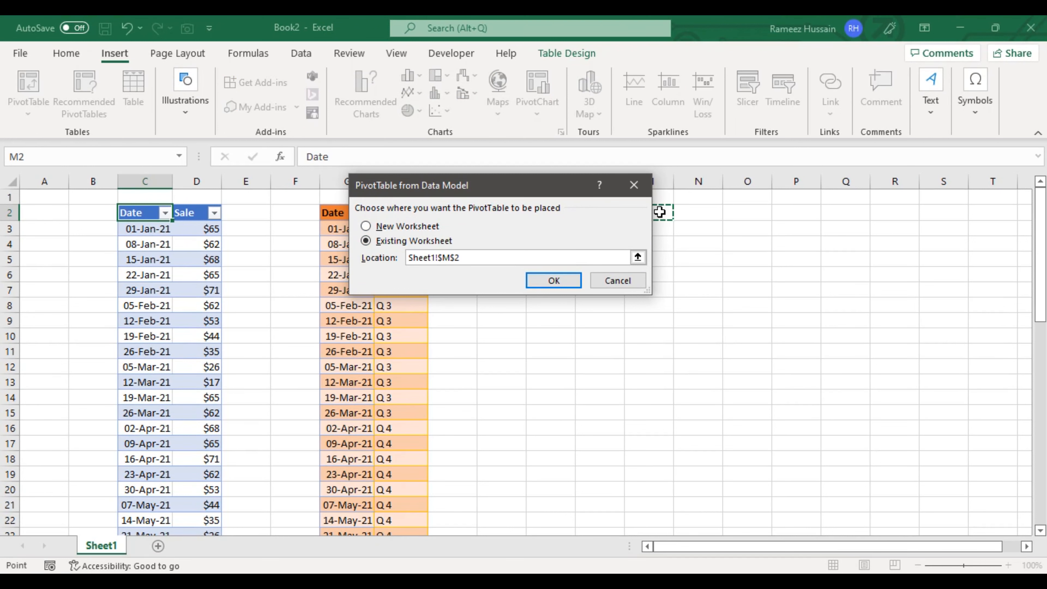
{"action": "left_click", "coordinate": [557, 281]}
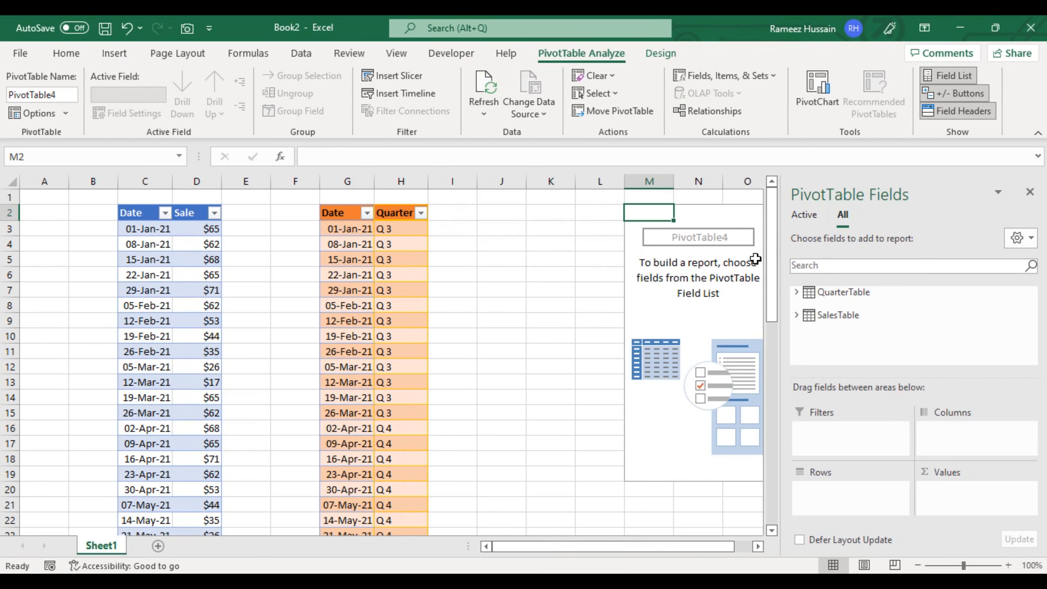
- Add QuarterTable's Quarter field to the PivotTable rows and SalesTable's Sale field to the values
{"action": "left_click_drag", "start_coordinate": [701, 547], "coordinate": [777, 555]}
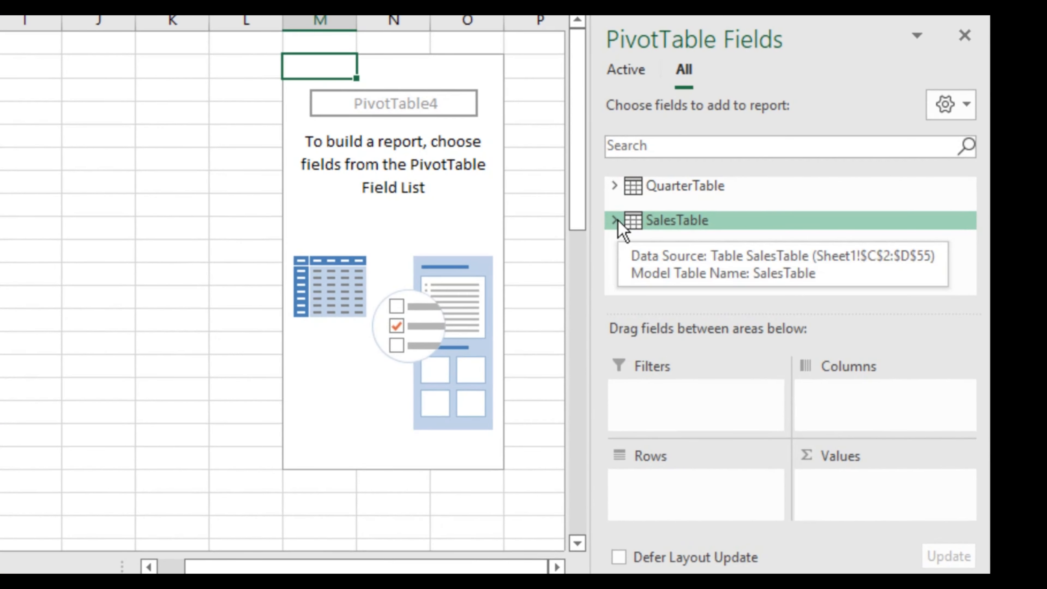
{"action": "left_click", "coordinate": [615, 186]}
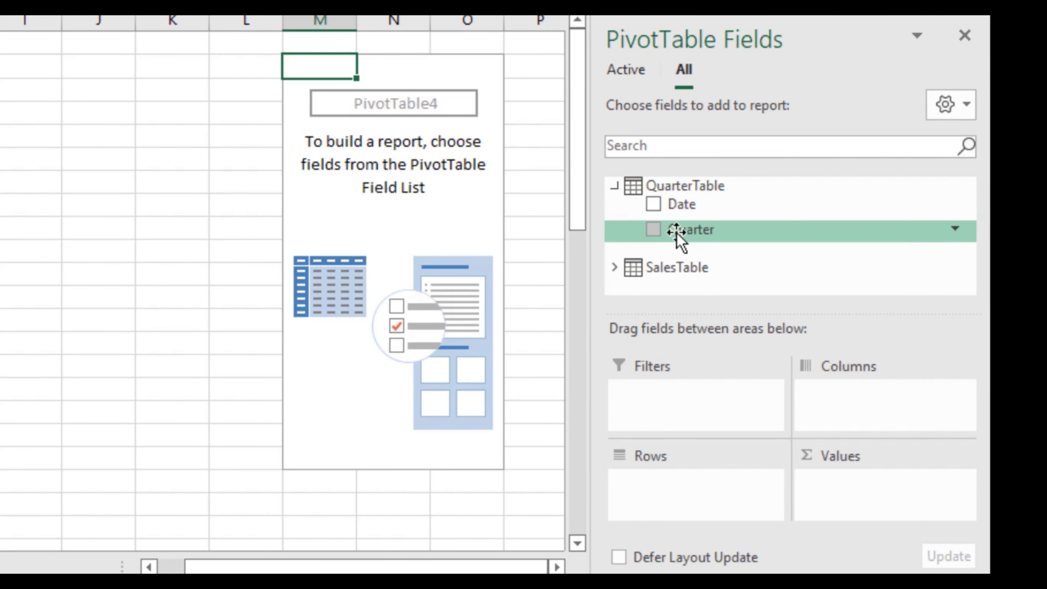
{"action": "left_click_drag", "start_coordinate": [676, 232], "coordinate": [672, 495]}
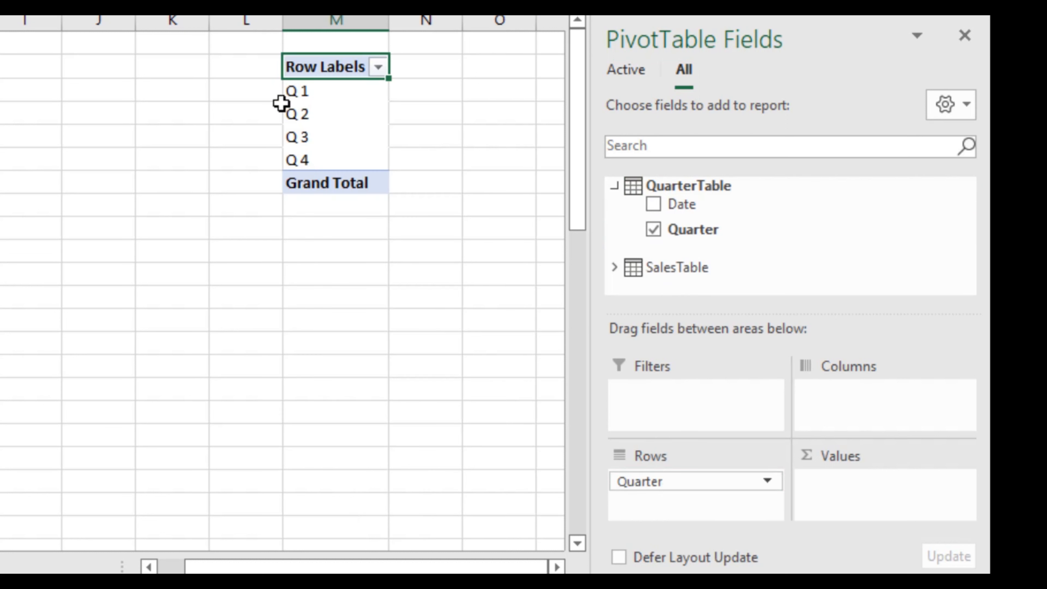
{"action": "left_click", "coordinate": [615, 268]}
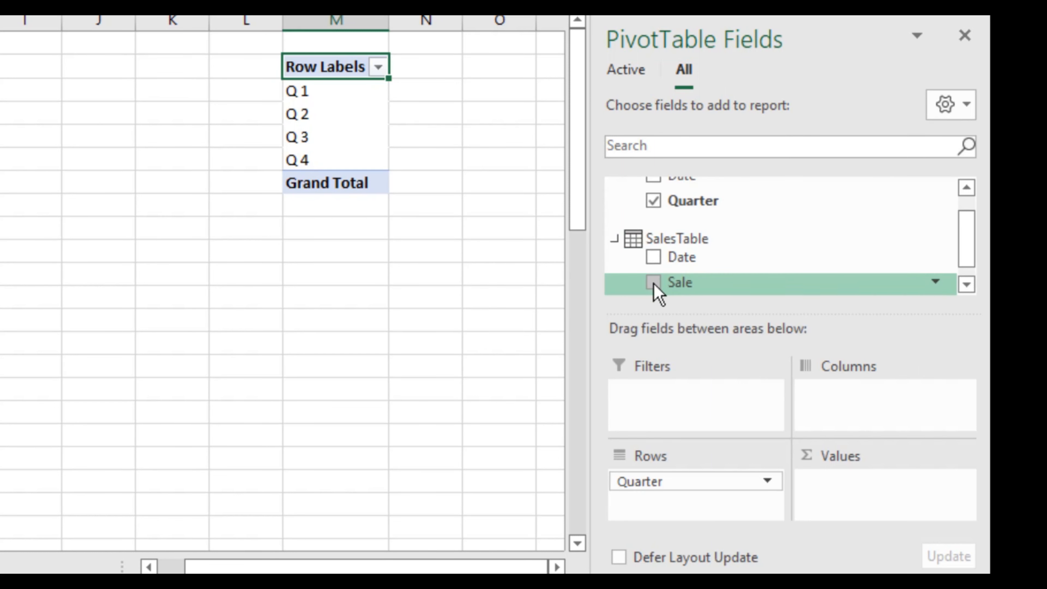
{"action": "left_click_drag", "start_coordinate": [653, 284], "coordinate": [854, 498]}
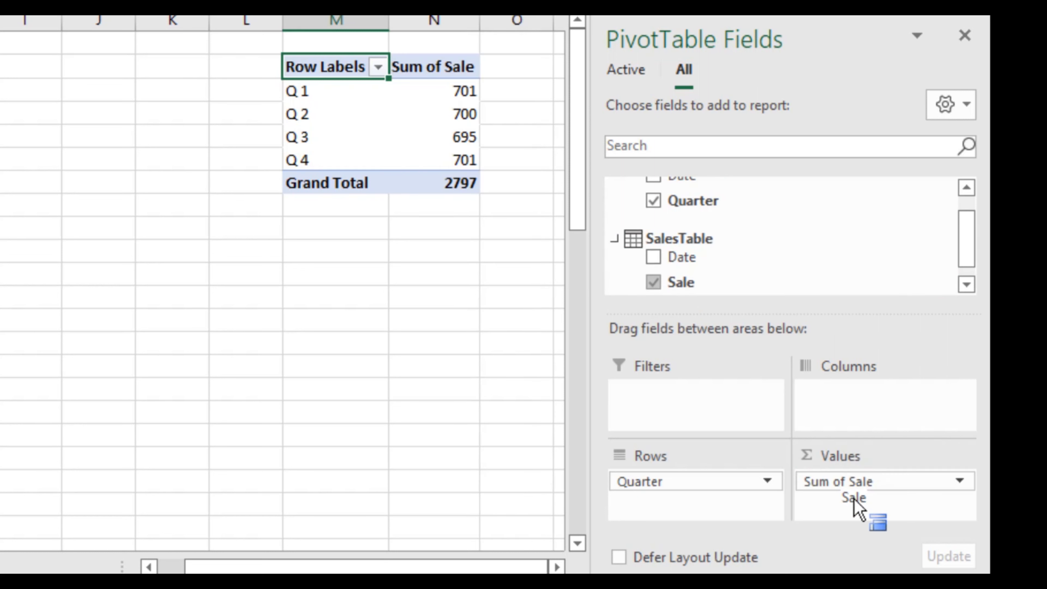
- Summarize the PivotTable's Sale values for Q 1 to Q 4 by Average
{"action": "left_click", "coordinate": [423, 97]}
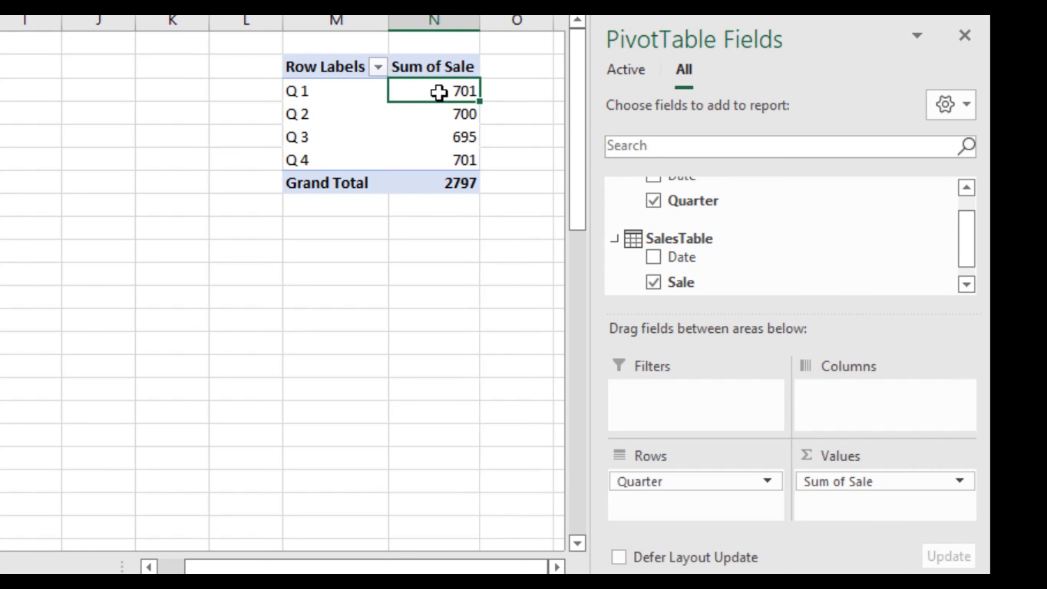
{"action": "mouse_move", "coordinate": [439, 92]}
{"action": "key", "text": "shift+Down"}
{"action": "key", "text": "shift+Down"}
{"action": "key", "text": "shift+Down"}
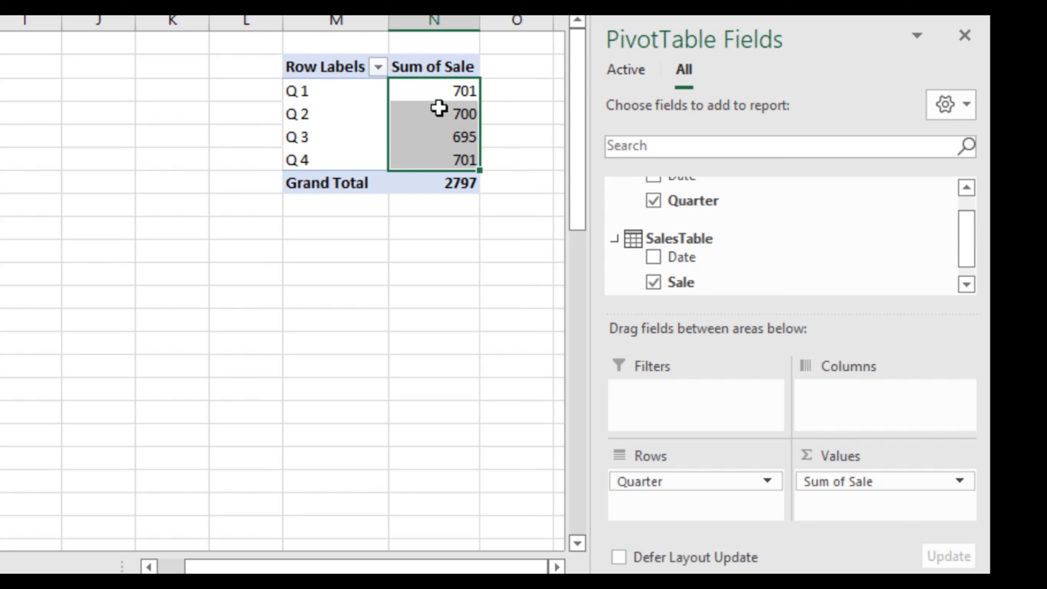
{"action": "right_click", "coordinate": [439, 108]}
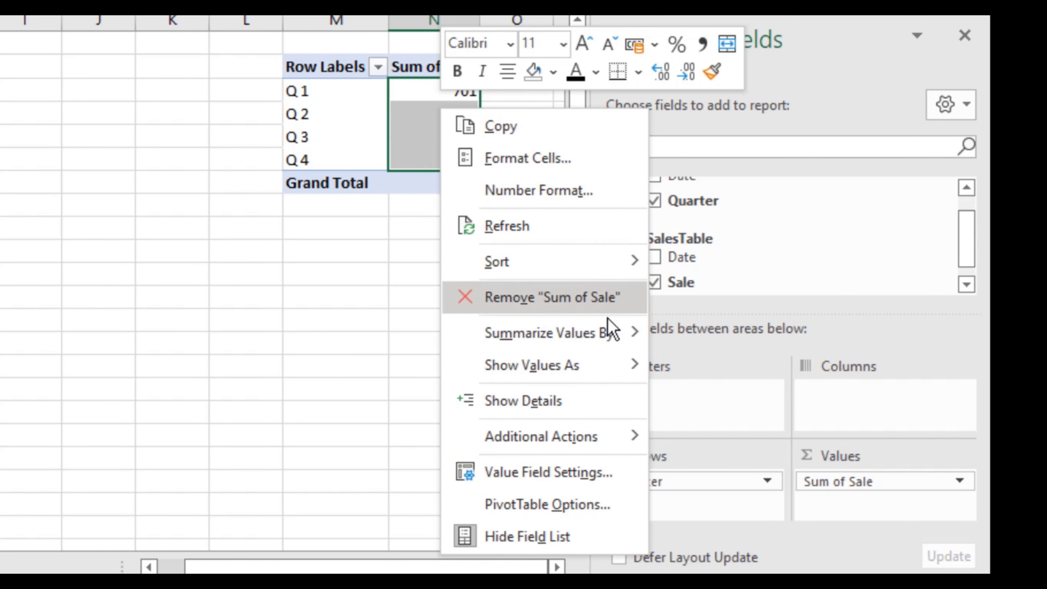
{"action": "mouse_move", "coordinate": [582, 337]}
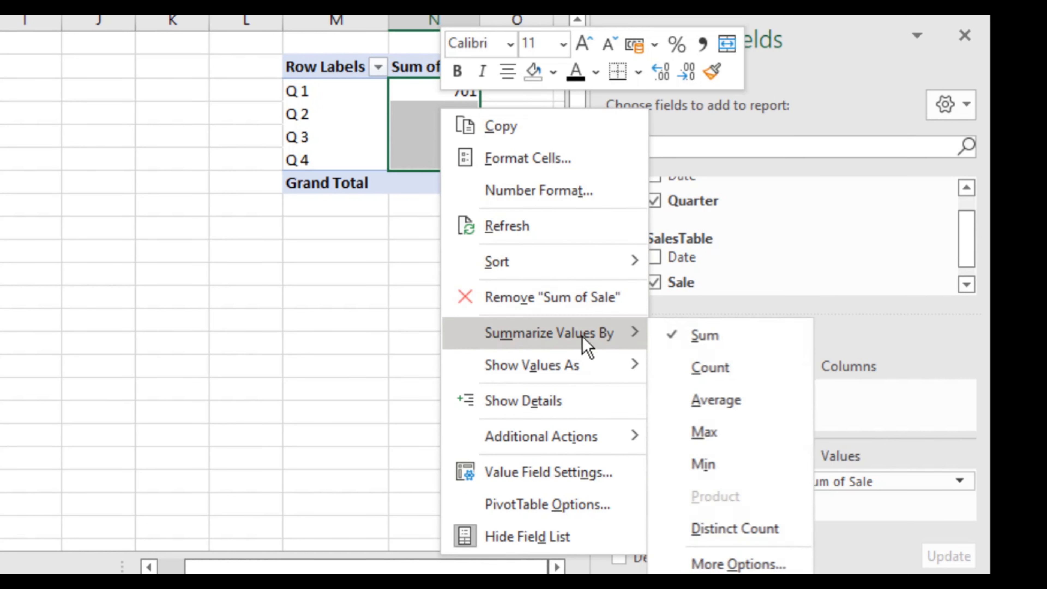
{"action": "left_click", "coordinate": [706, 396]}
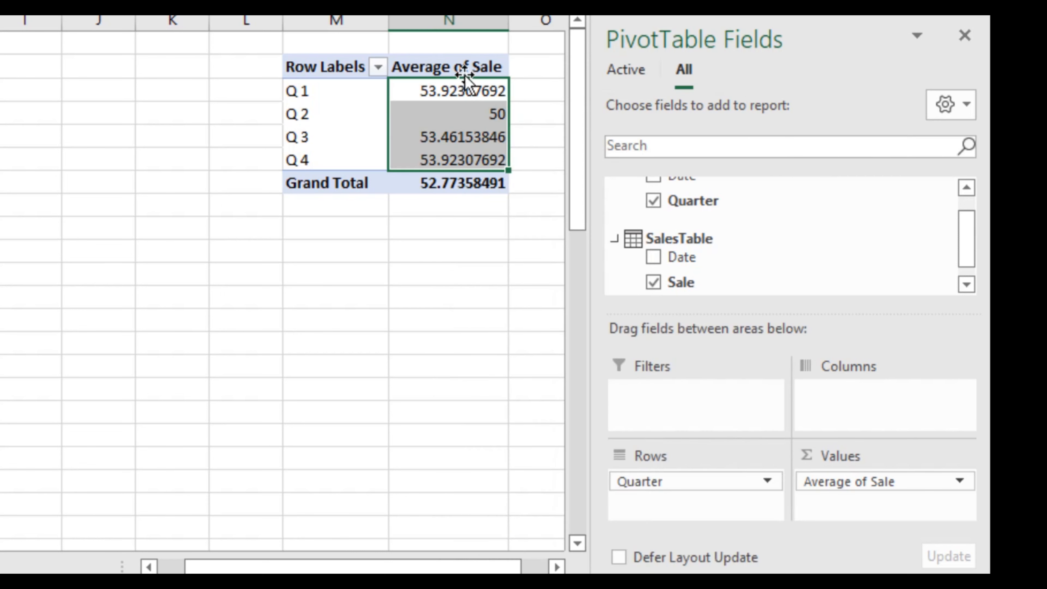
- Format the PivotTable's average sales as Currency with 0 decimal places and the $ English (United States) symbol, and close the field list
{"action": "right_click", "coordinate": [451, 91]}
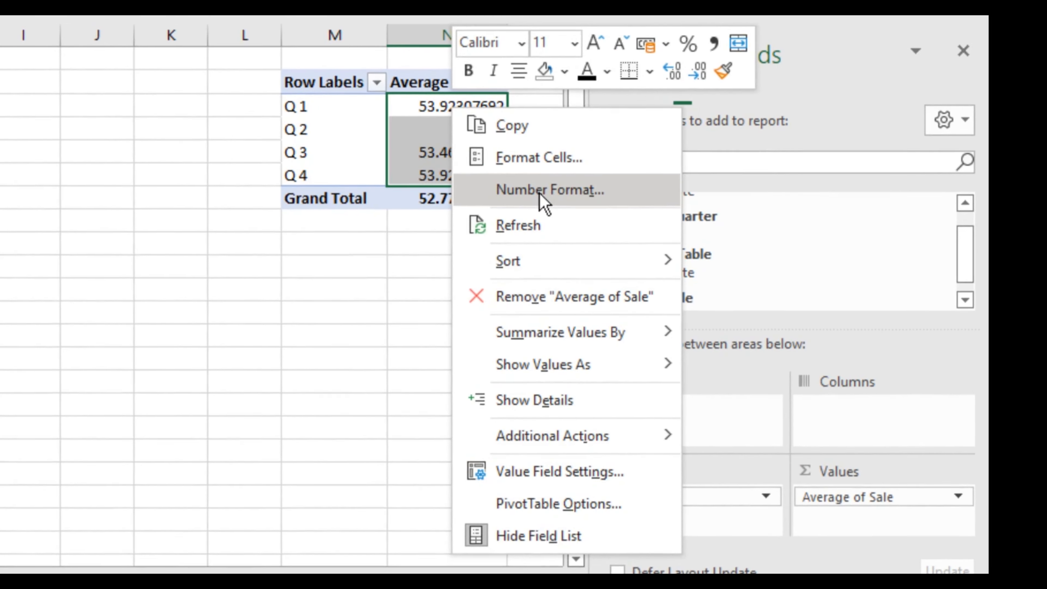
{"action": "left_click", "coordinate": [543, 174]}
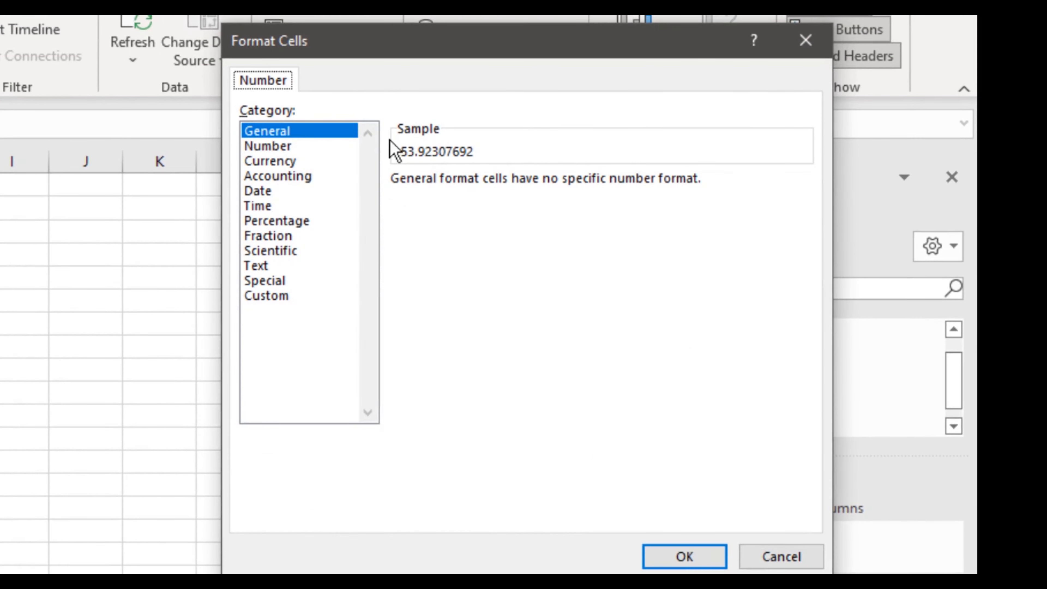
{"action": "left_click", "coordinate": [280, 146]}
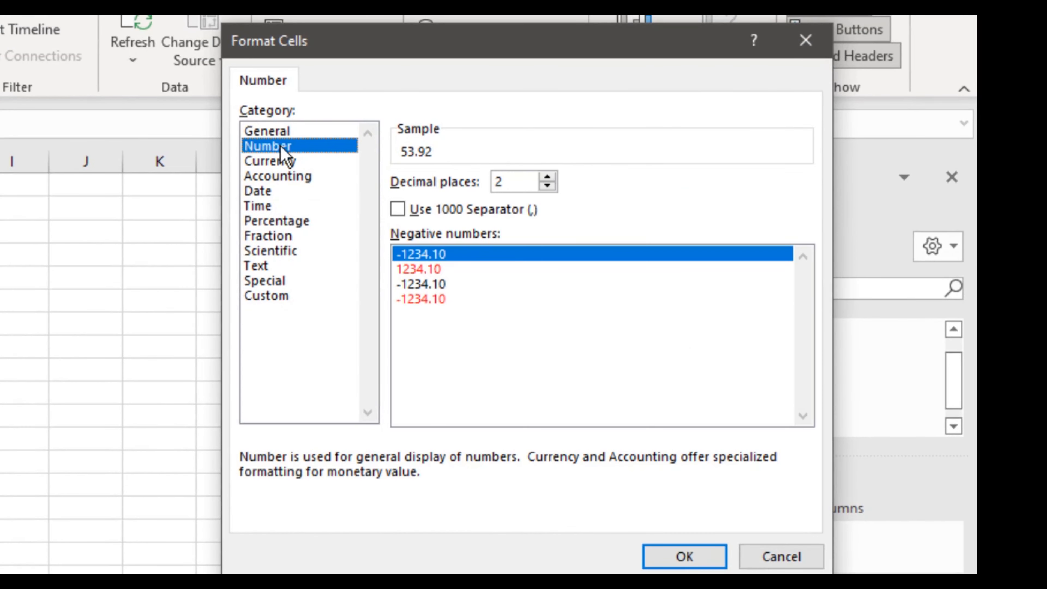
{"action": "double_click", "coordinate": [553, 188]}
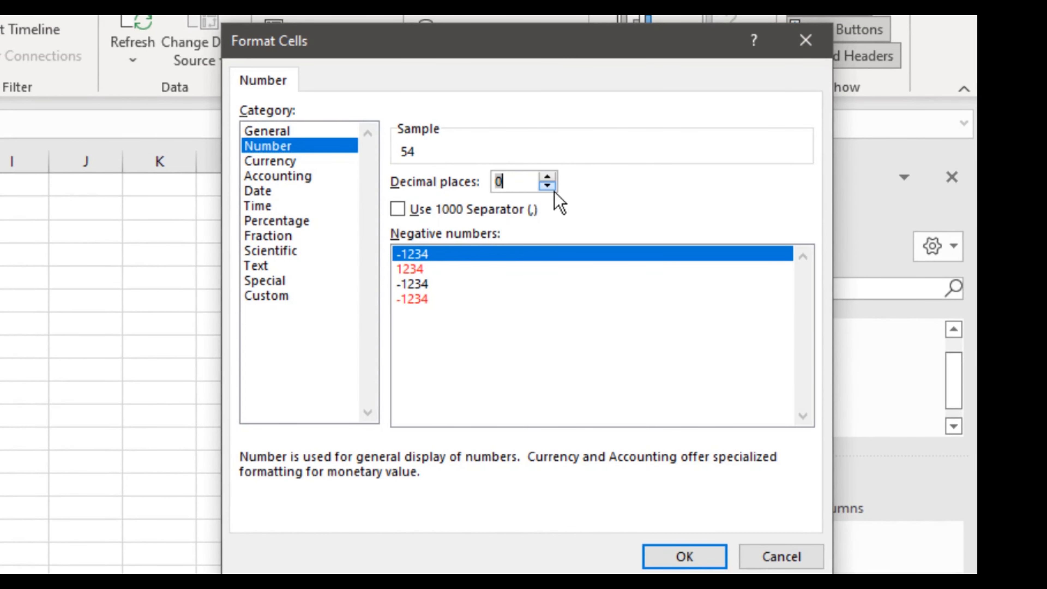
{"action": "left_click", "coordinate": [273, 167]}
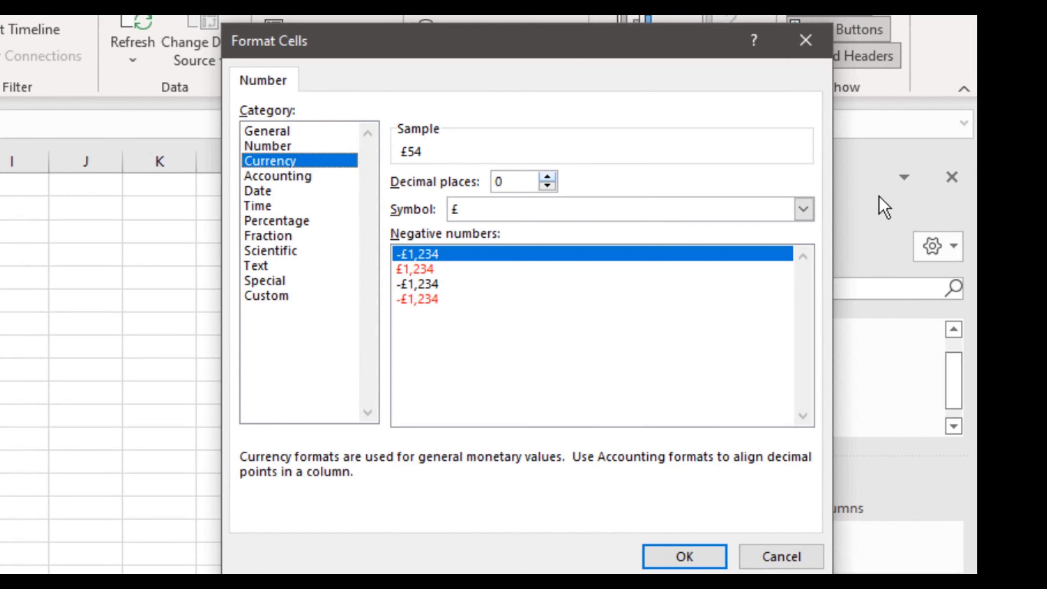
{"action": "left_click", "coordinate": [804, 210]}
{"action": "scroll", "coordinate": [692, 327], "scroll_direction": "down", "scroll_amount": 2}
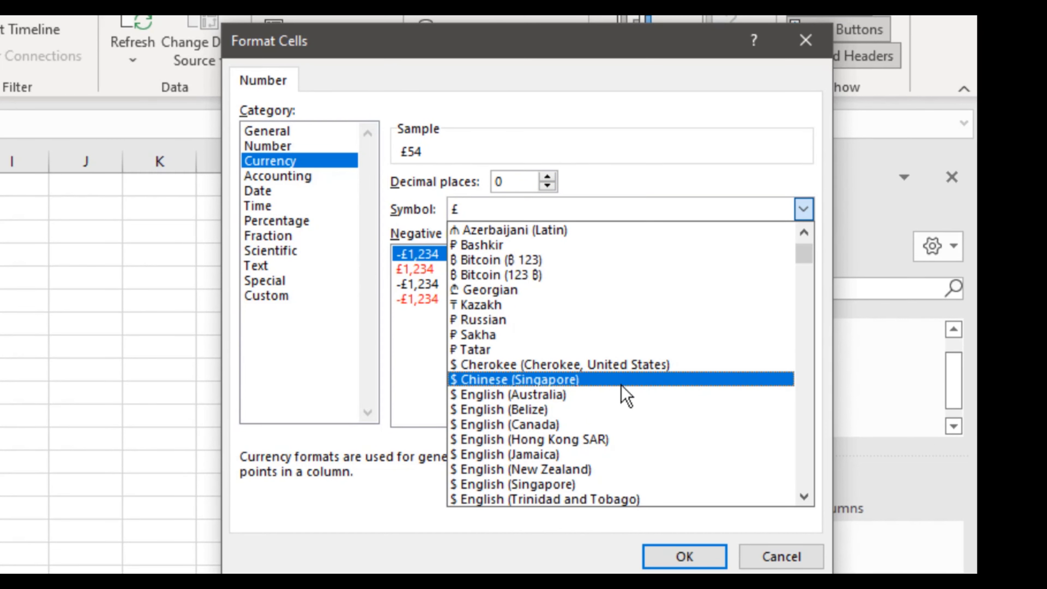
{"action": "scroll", "coordinate": [625, 394], "scroll_direction": "down", "scroll_amount": 1}
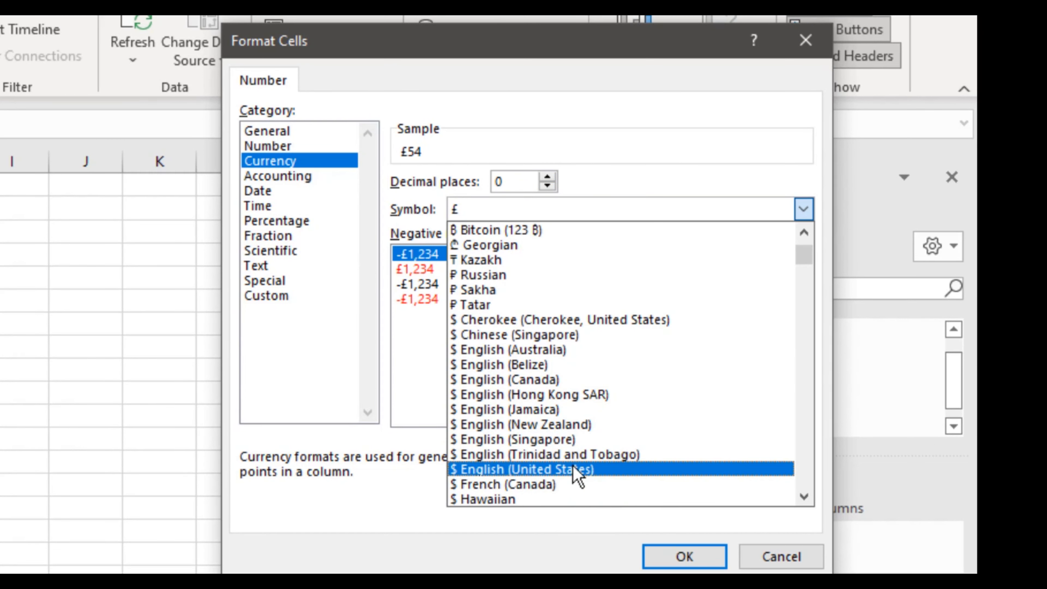
{"action": "left_click", "coordinate": [575, 471]}
{"action": "left_click", "coordinate": [696, 561]}
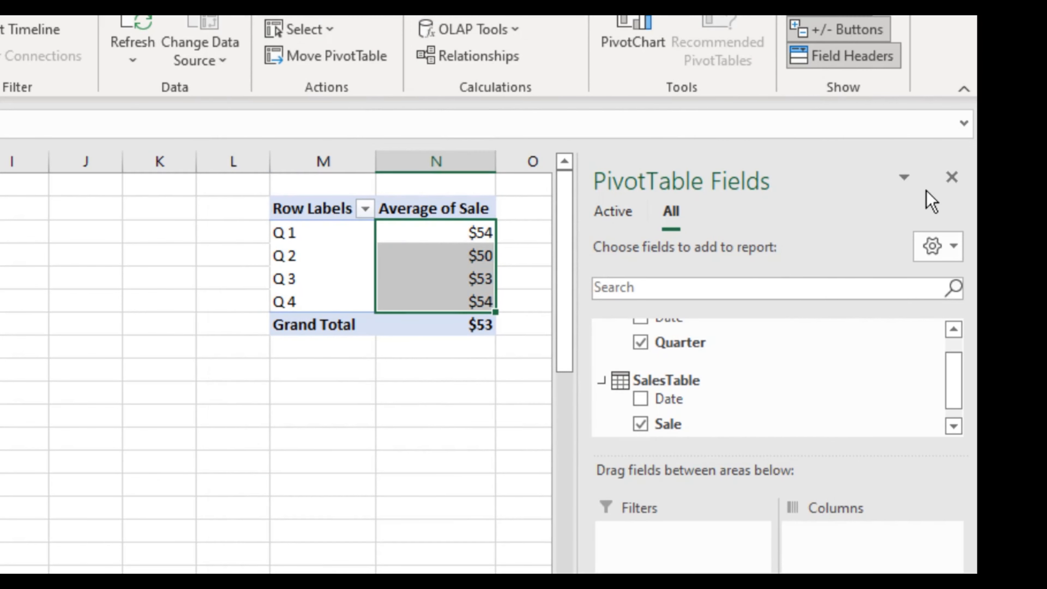
{"action": "left_click", "coordinate": [952, 178]}
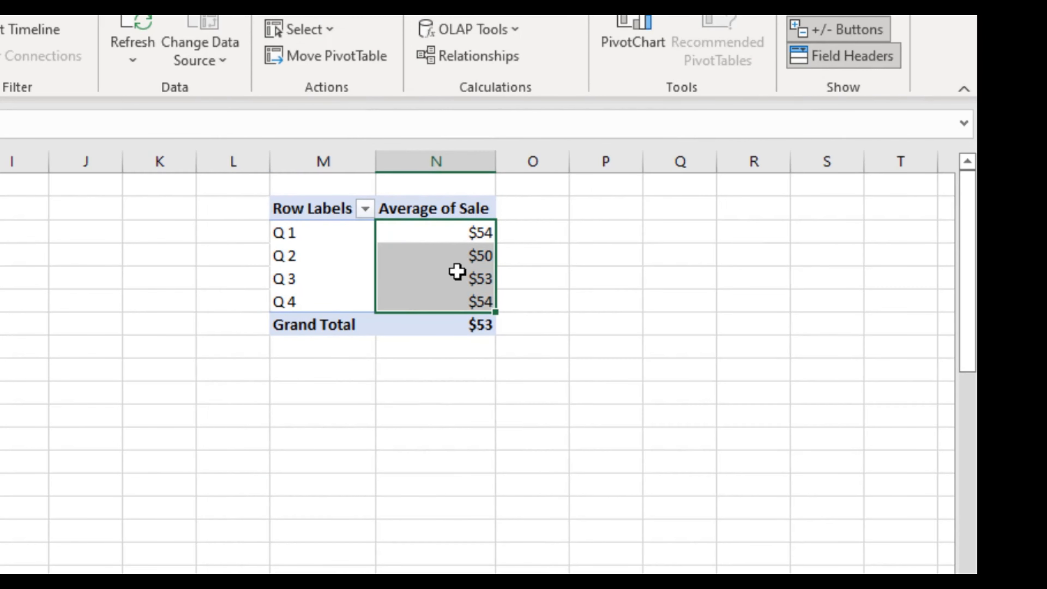
{"action": "left_click", "coordinate": [334, 234]}
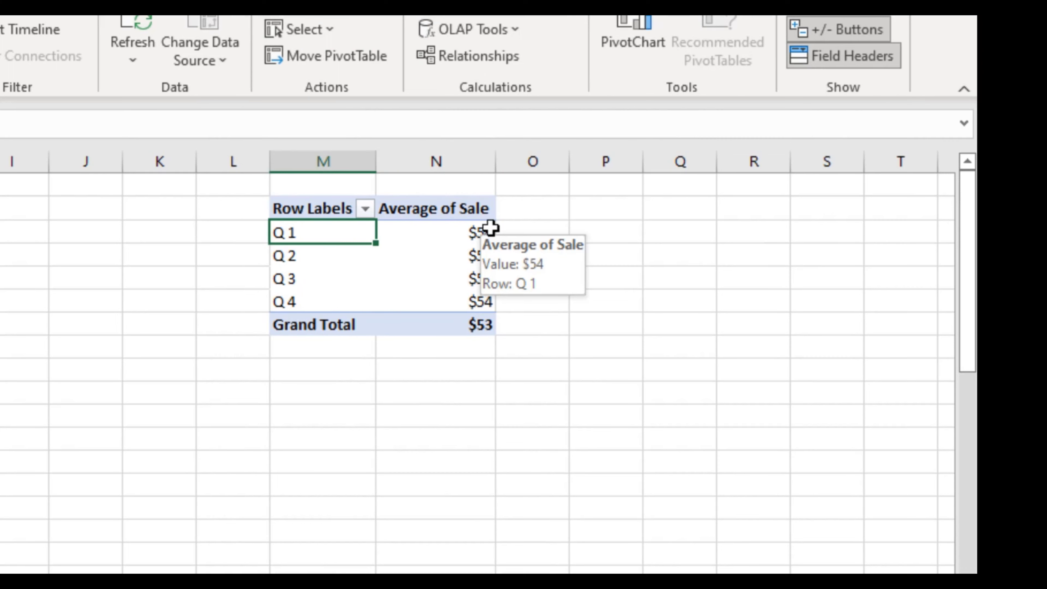